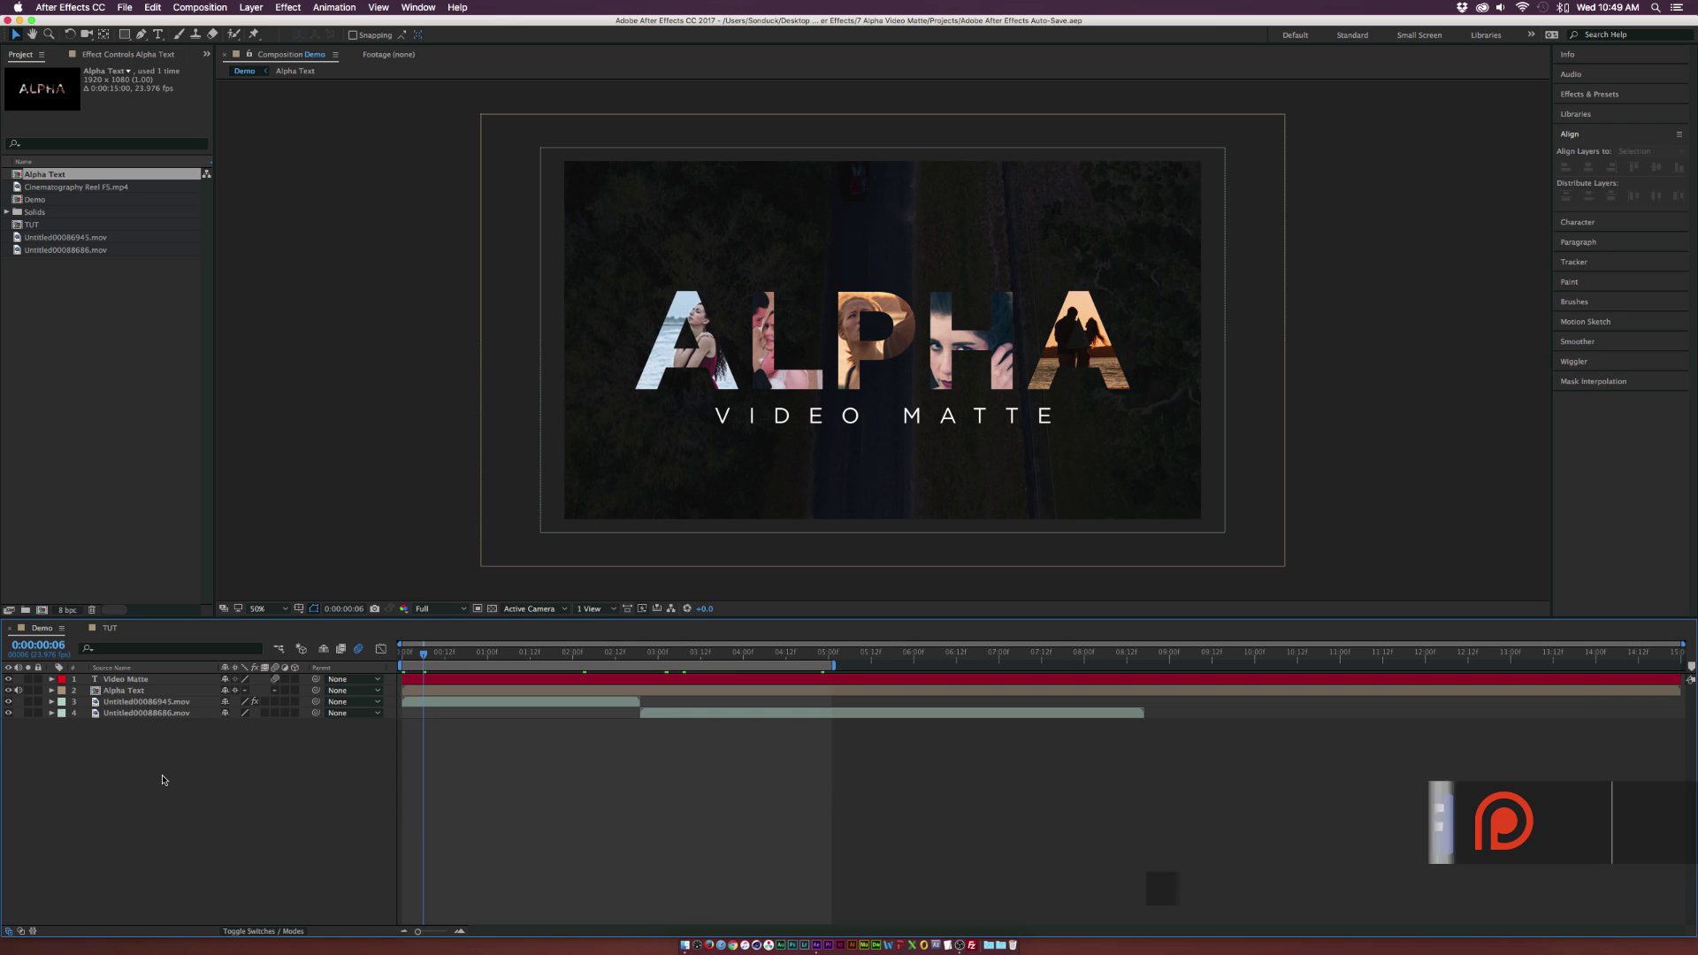
# Step: Switch to the TUT composition and check the first video clip's opacity
pyautogui.click(164, 780)
pyautogui.click(106, 630)
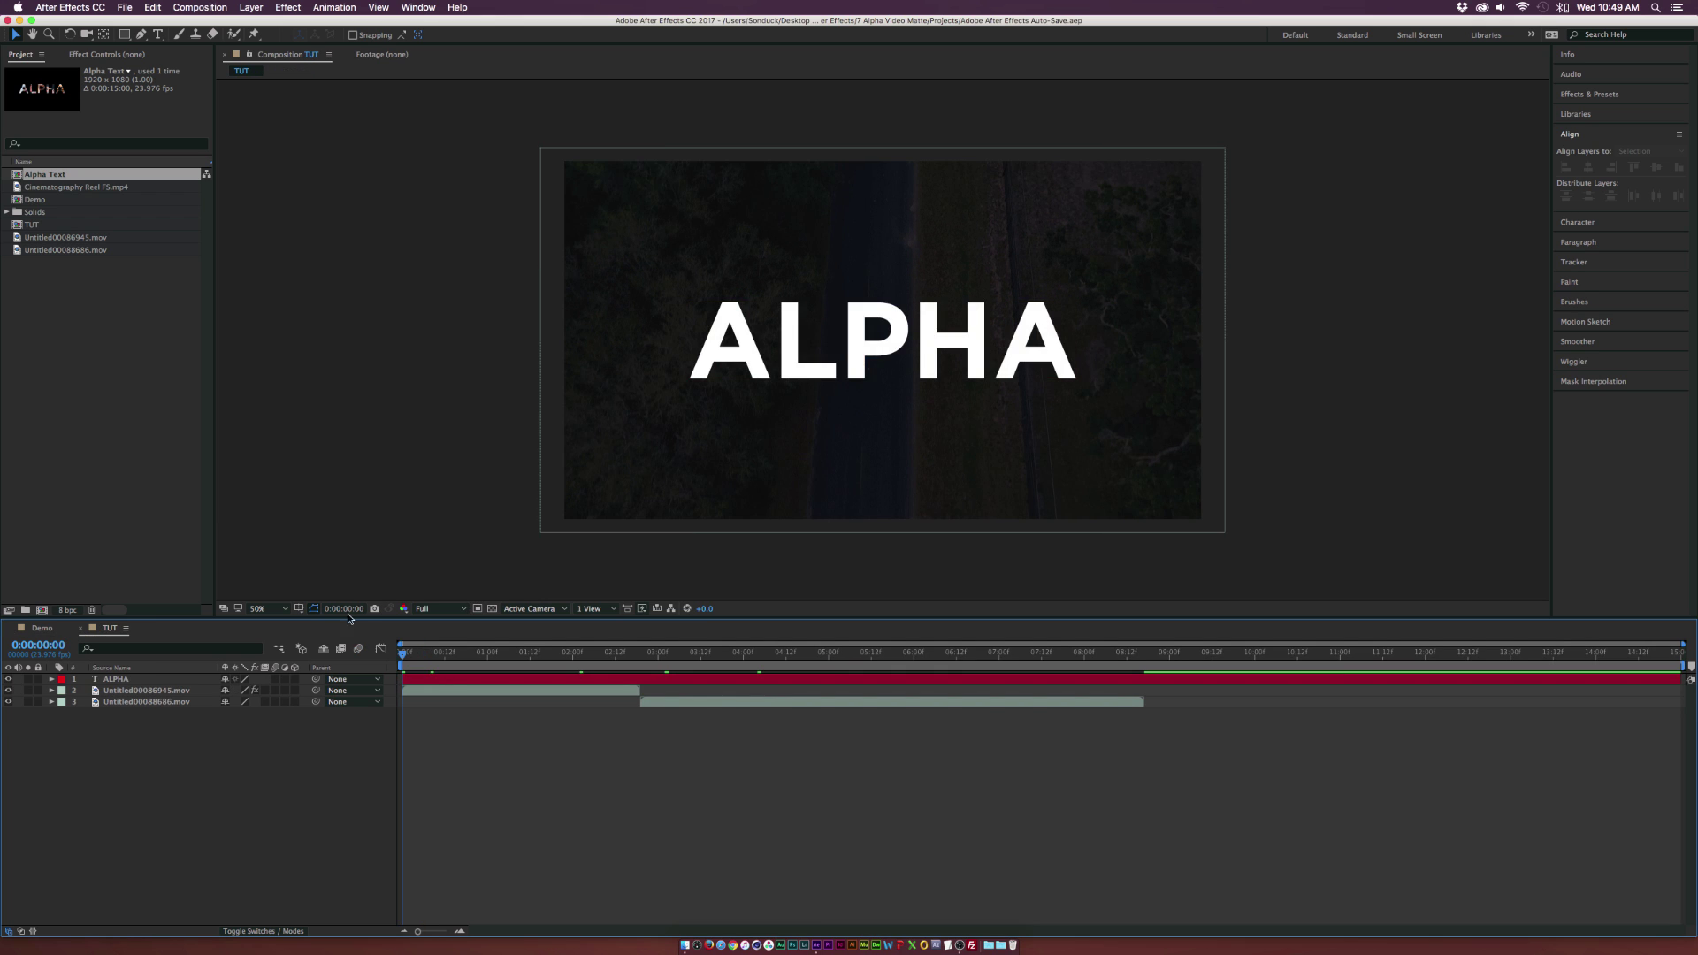
pyautogui.click(133, 691)
pyautogui.press('t')
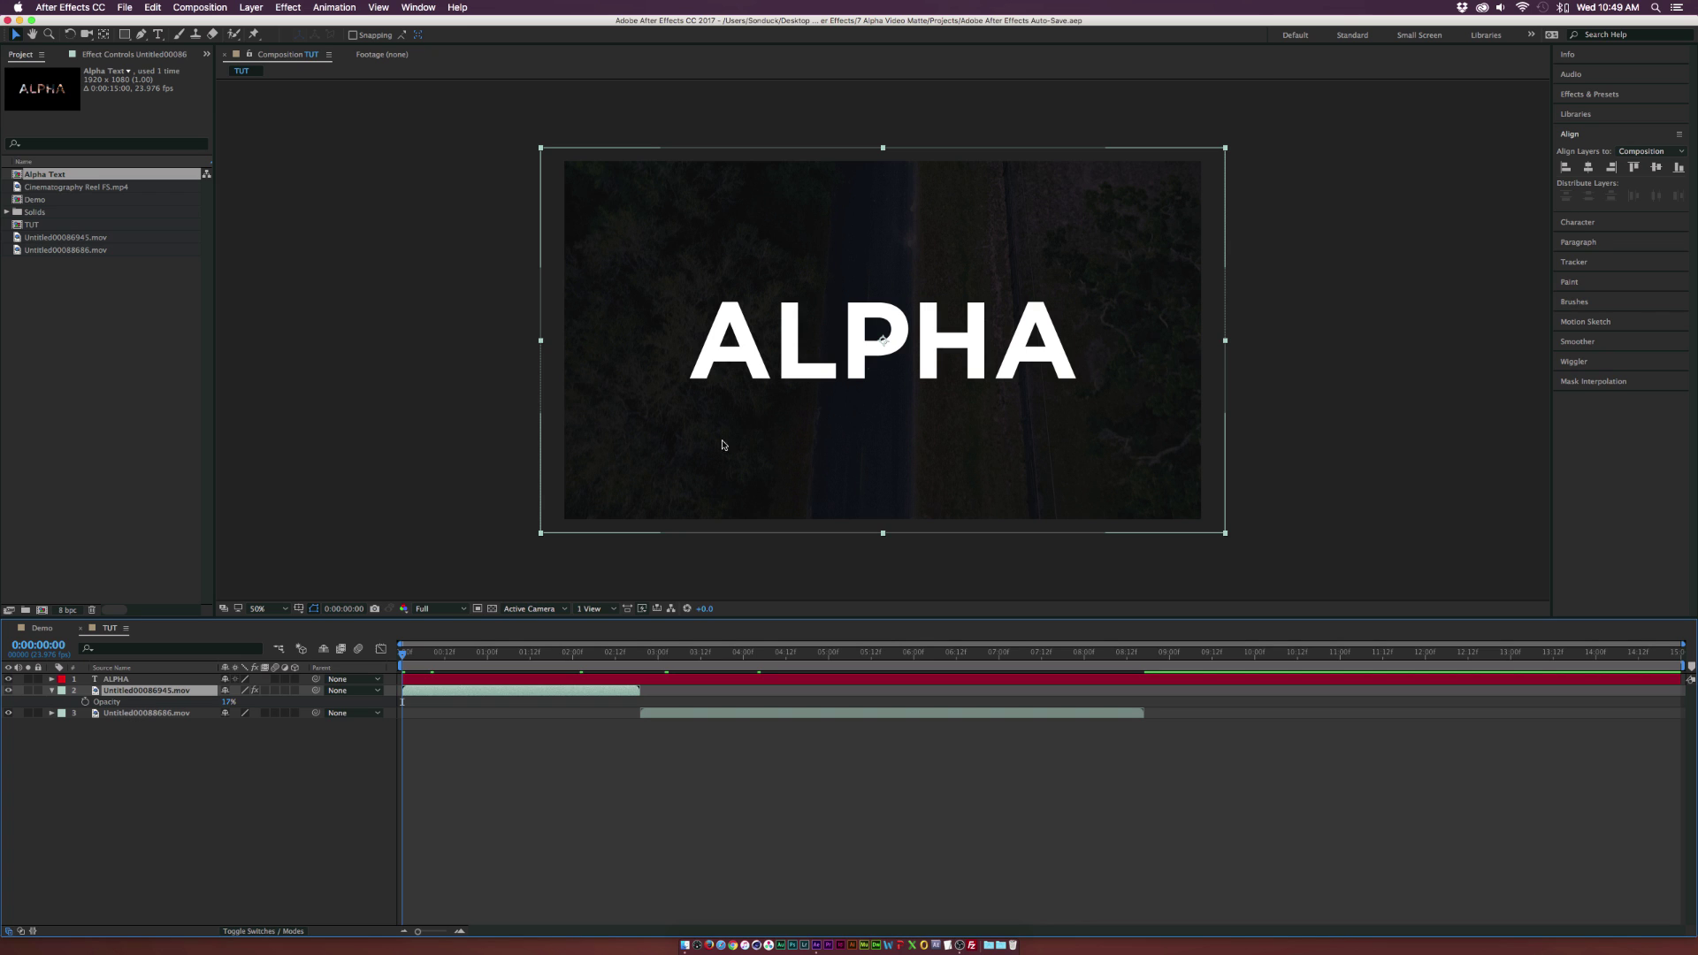
# Step: Collapse the clip's properties, select the ALPHA text layer and show its Character settings
pyautogui.click(119, 679)
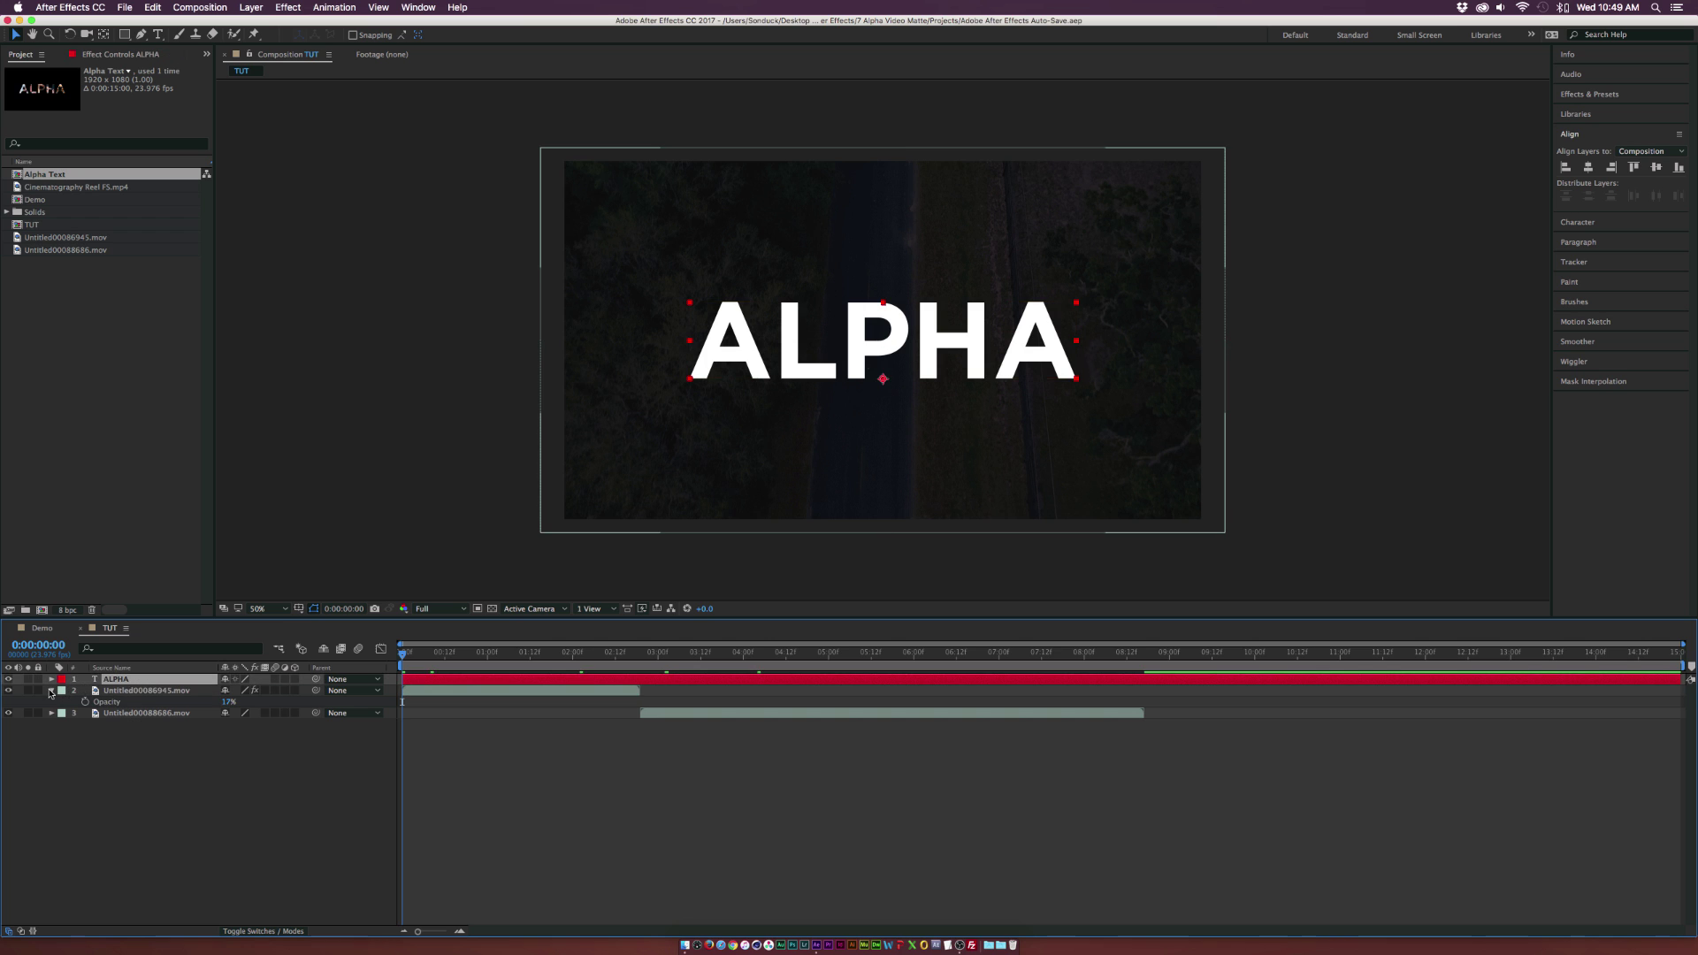
pyautogui.click(52, 691)
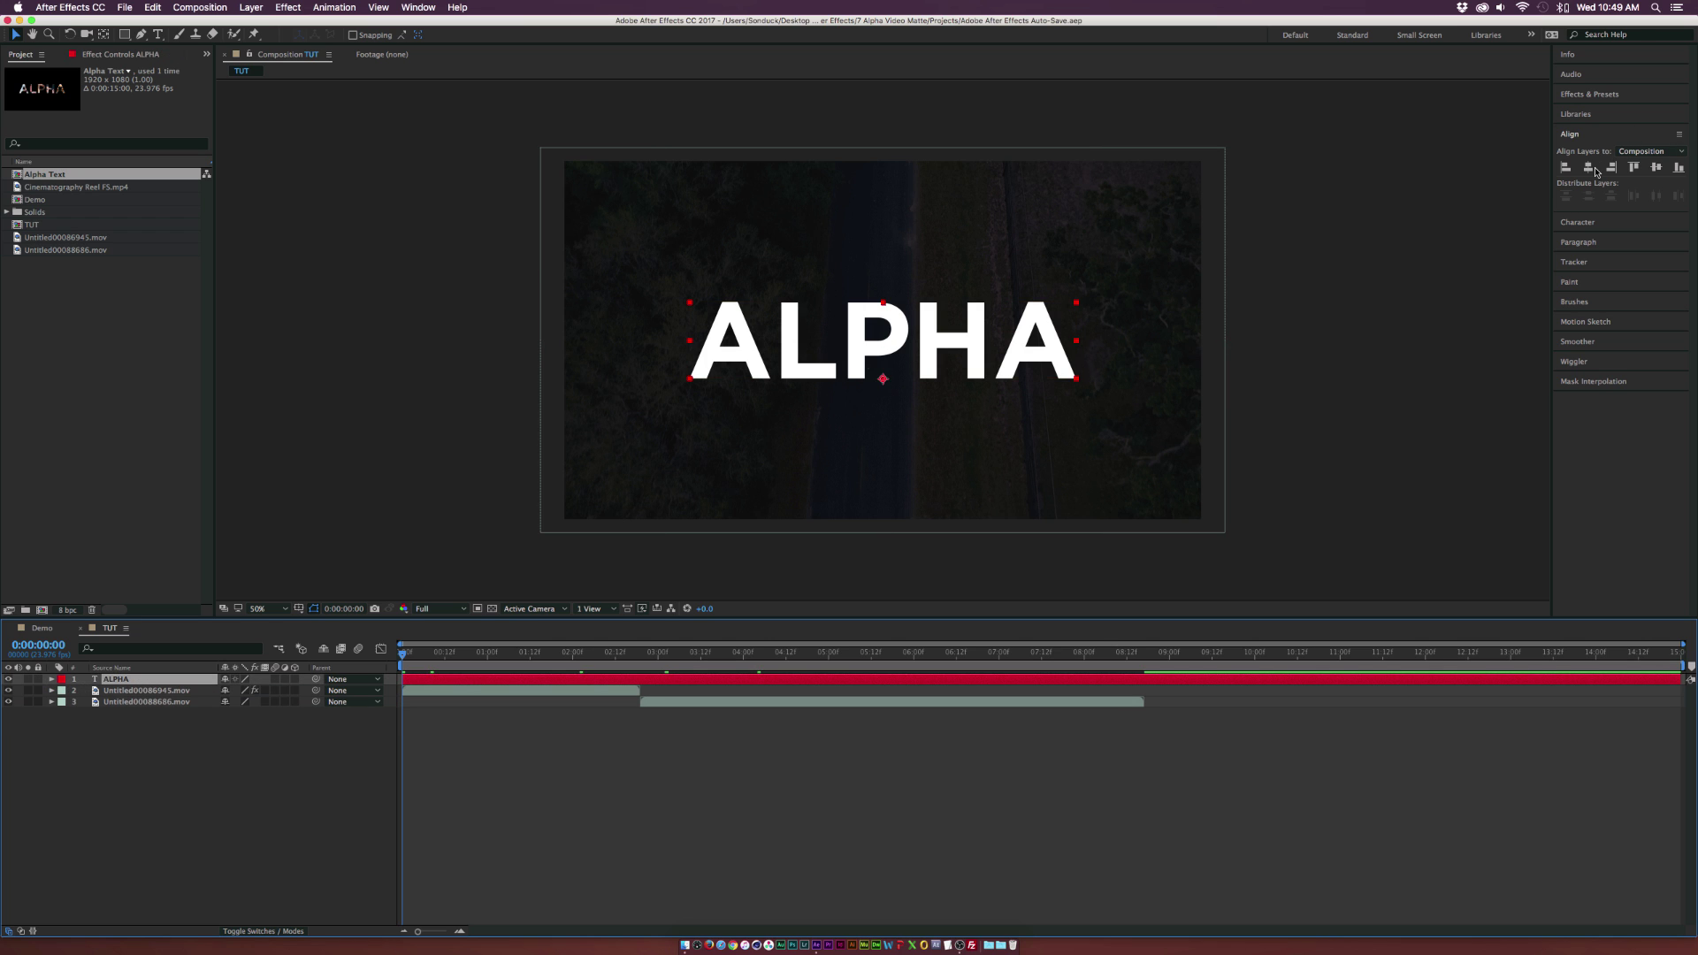
pyautogui.click(1593, 224)
pyautogui.click(201, 785)
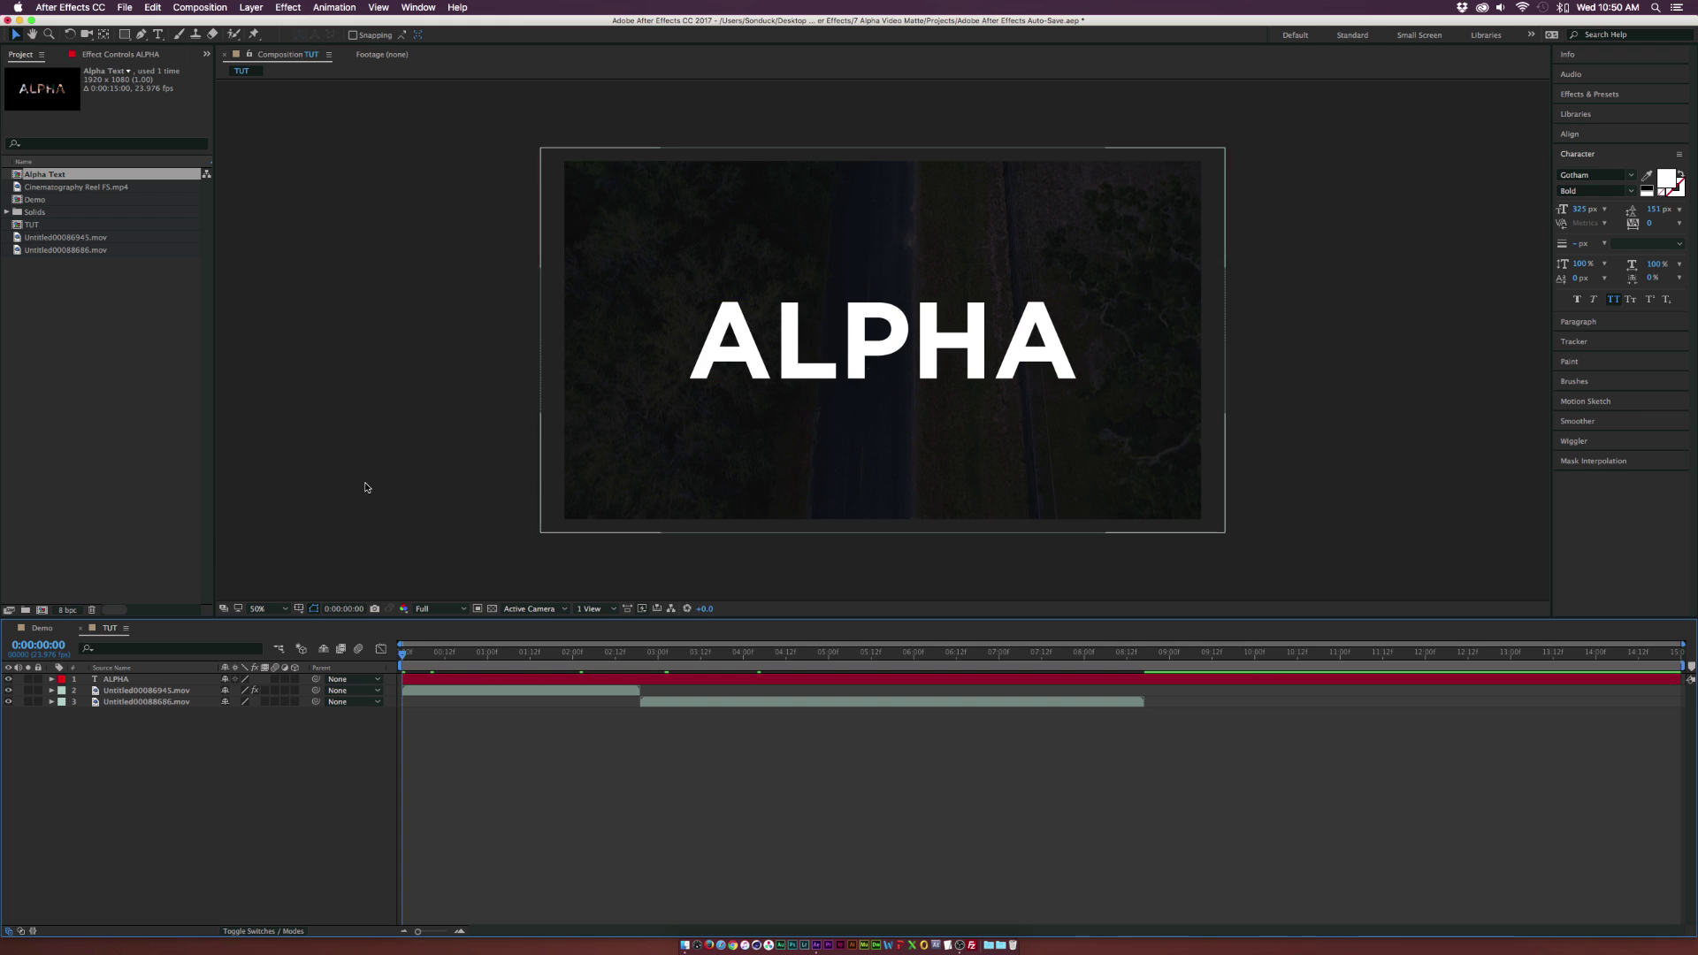
pyautogui.click(117, 680)
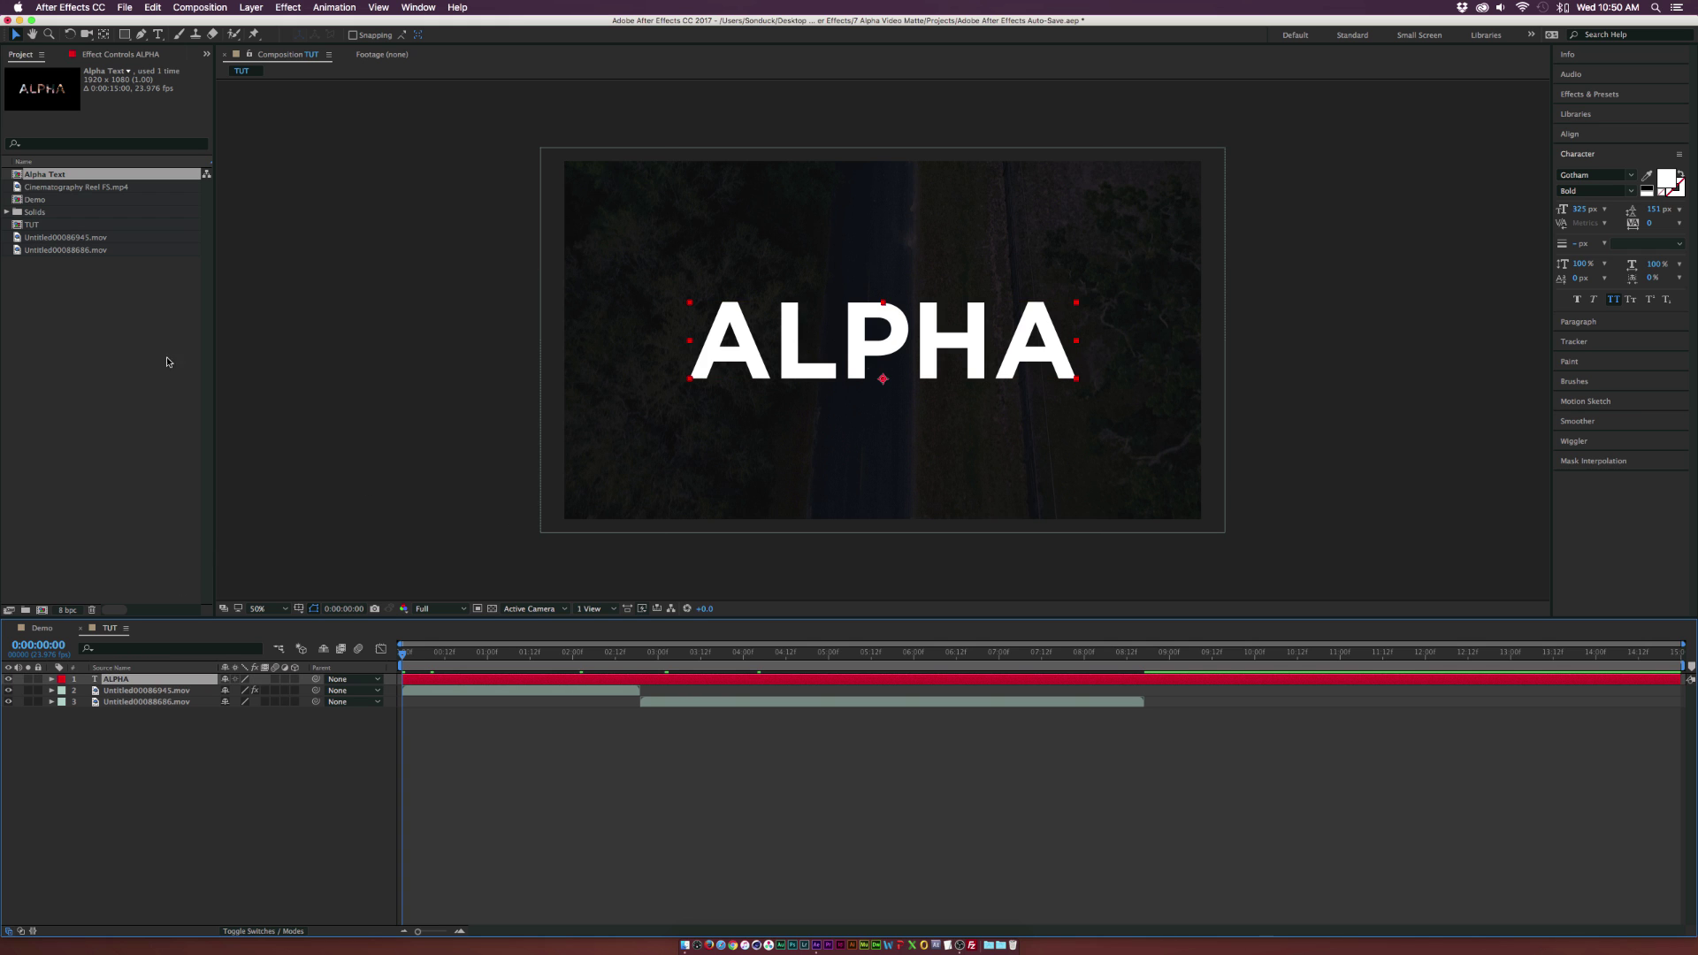
# Step: Duplicate the ALPHA layer and set the original layer's text colour to red
pyautogui.click(152, 7)
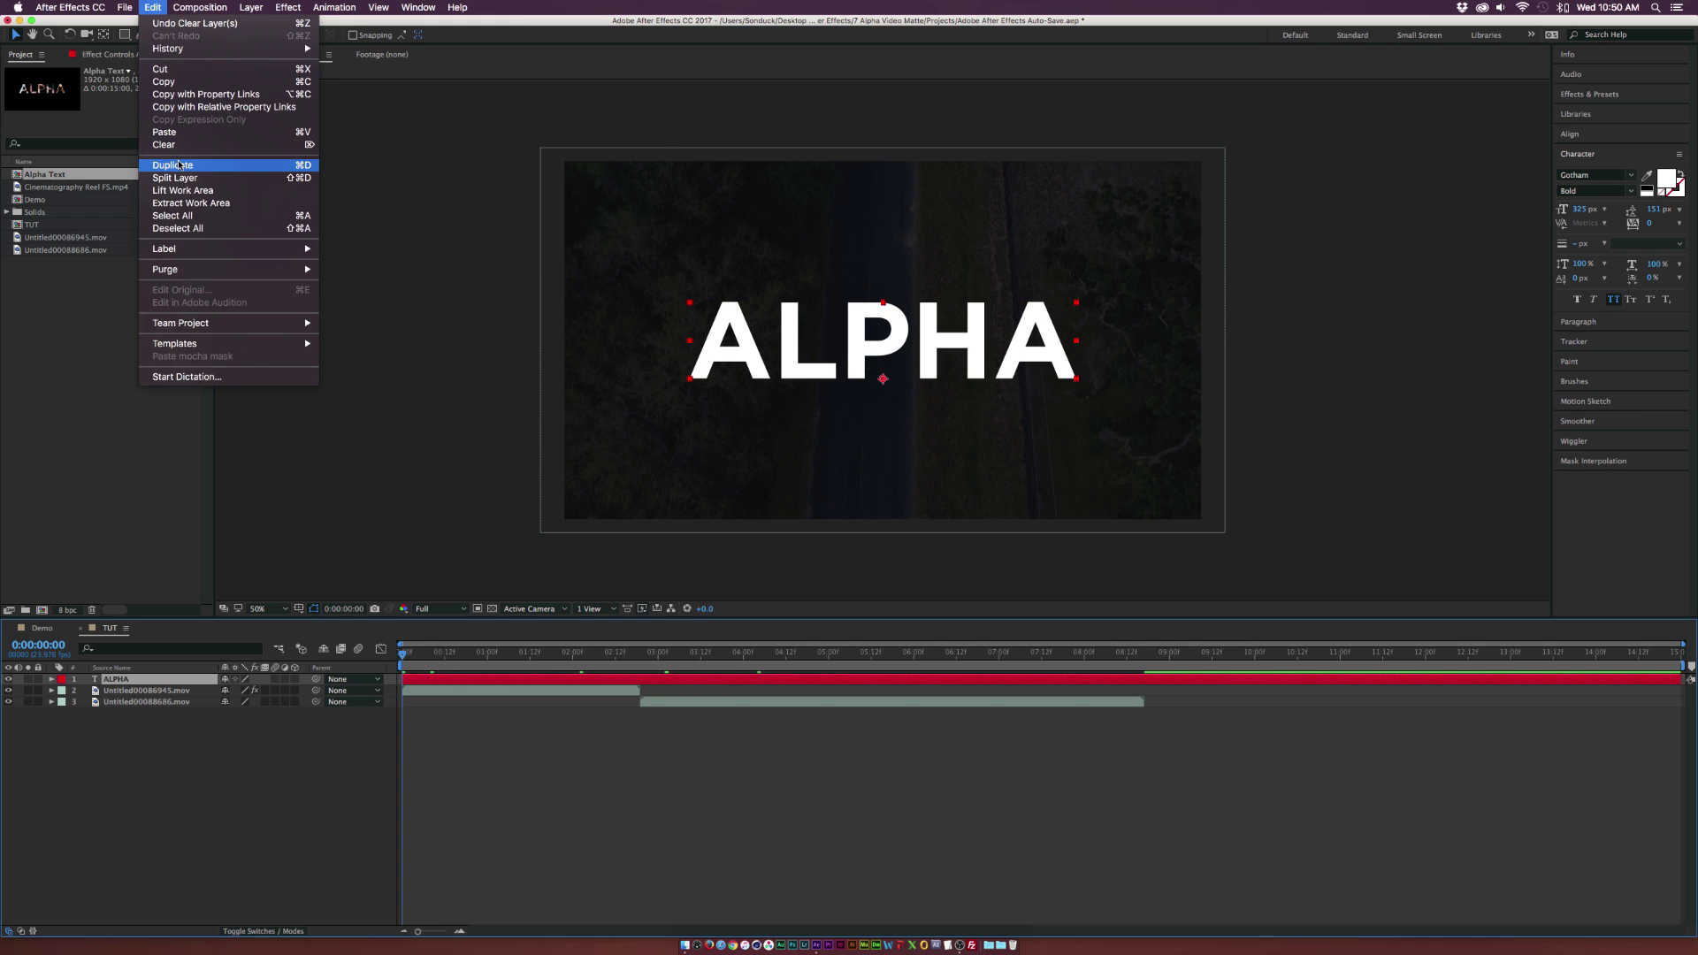
pyautogui.click(178, 164)
pyautogui.click(120, 690)
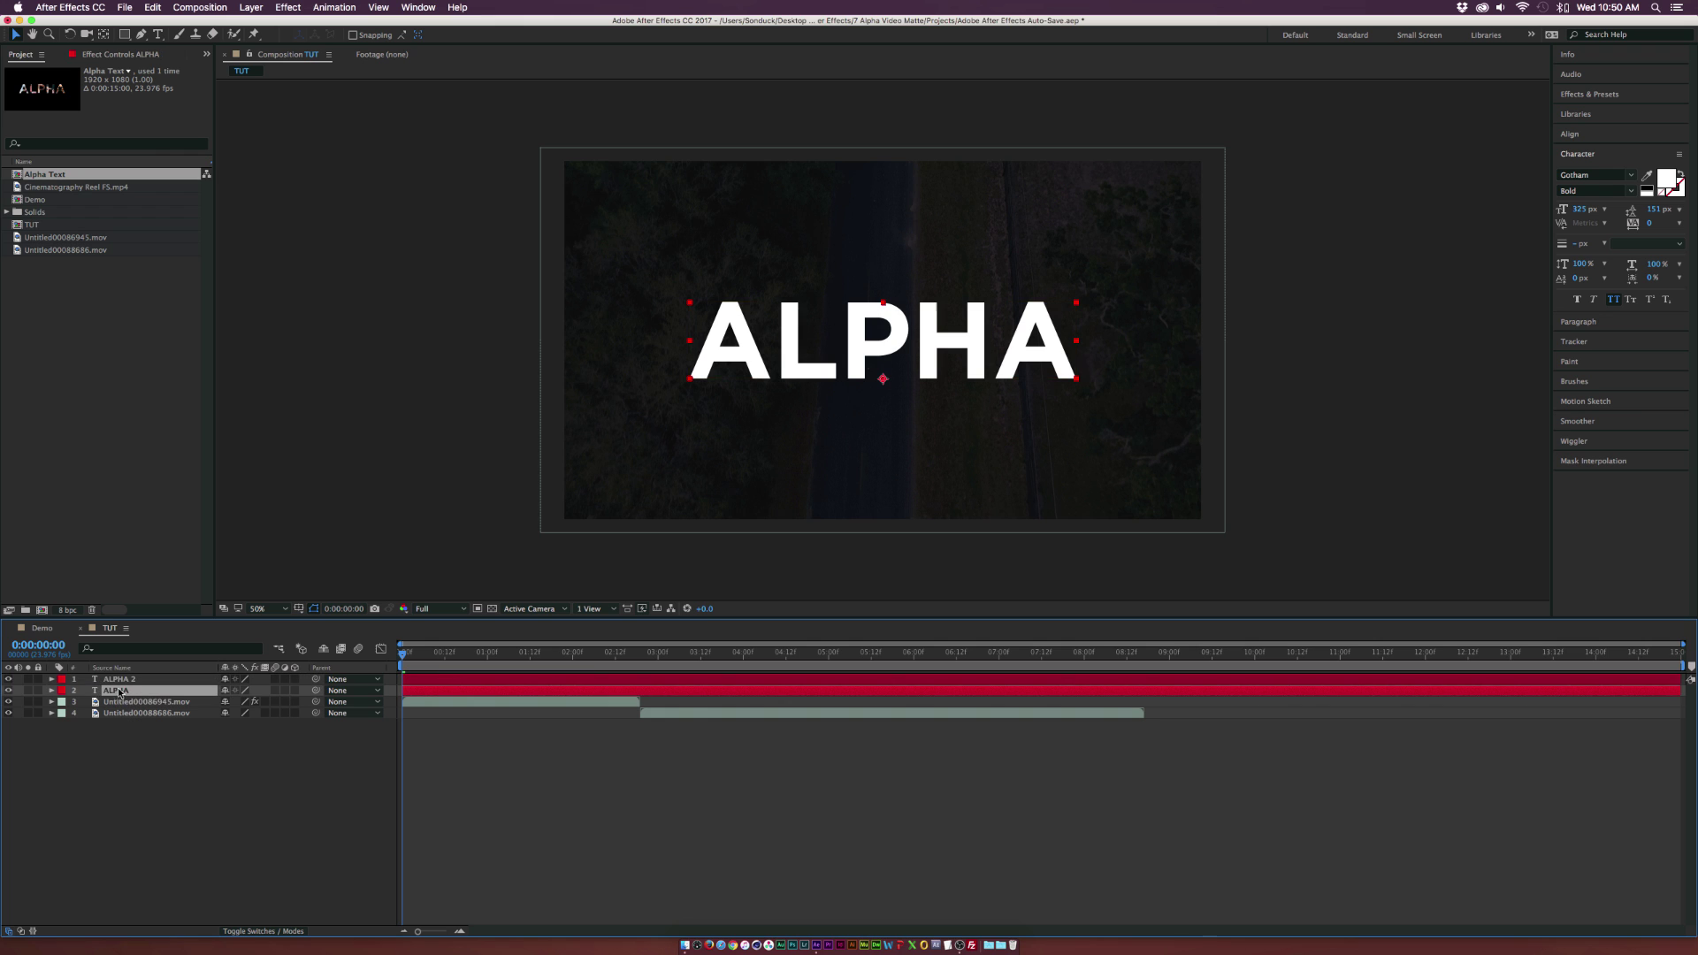
pyautogui.click(1666, 180)
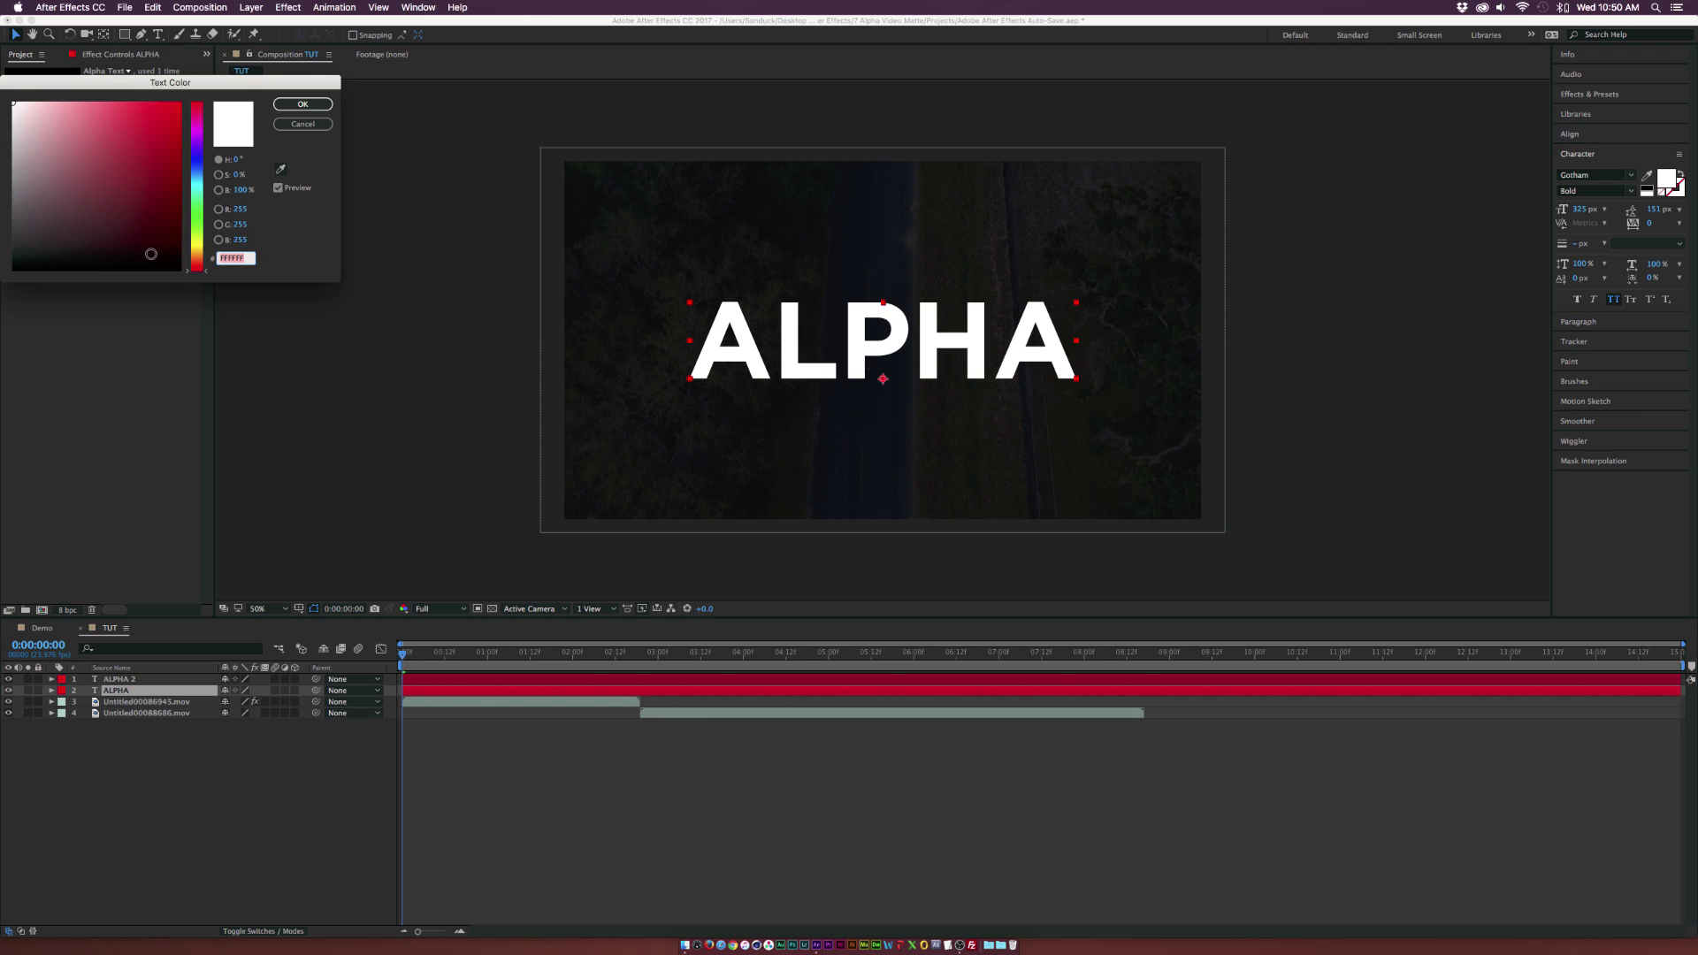
pyautogui.click(179, 103)
pyautogui.click(304, 104)
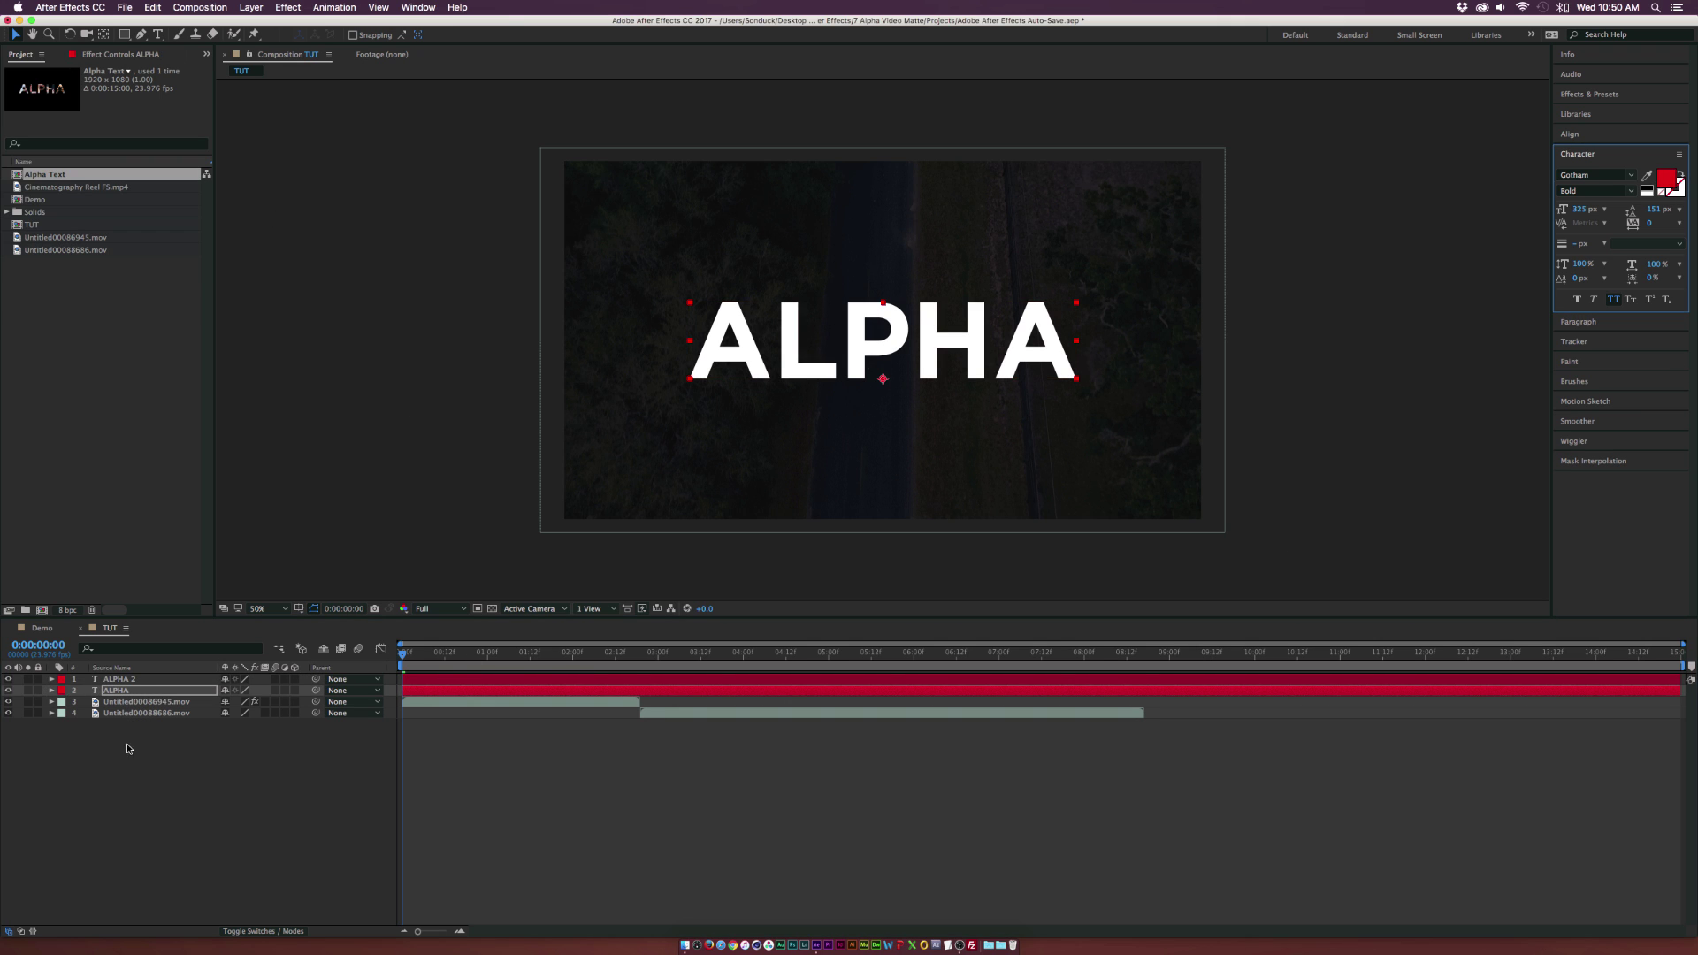
# Step: Cut the white copy down to 'A' and move it over the first letter
pyautogui.click(134, 680)
pyautogui.click(158, 32)
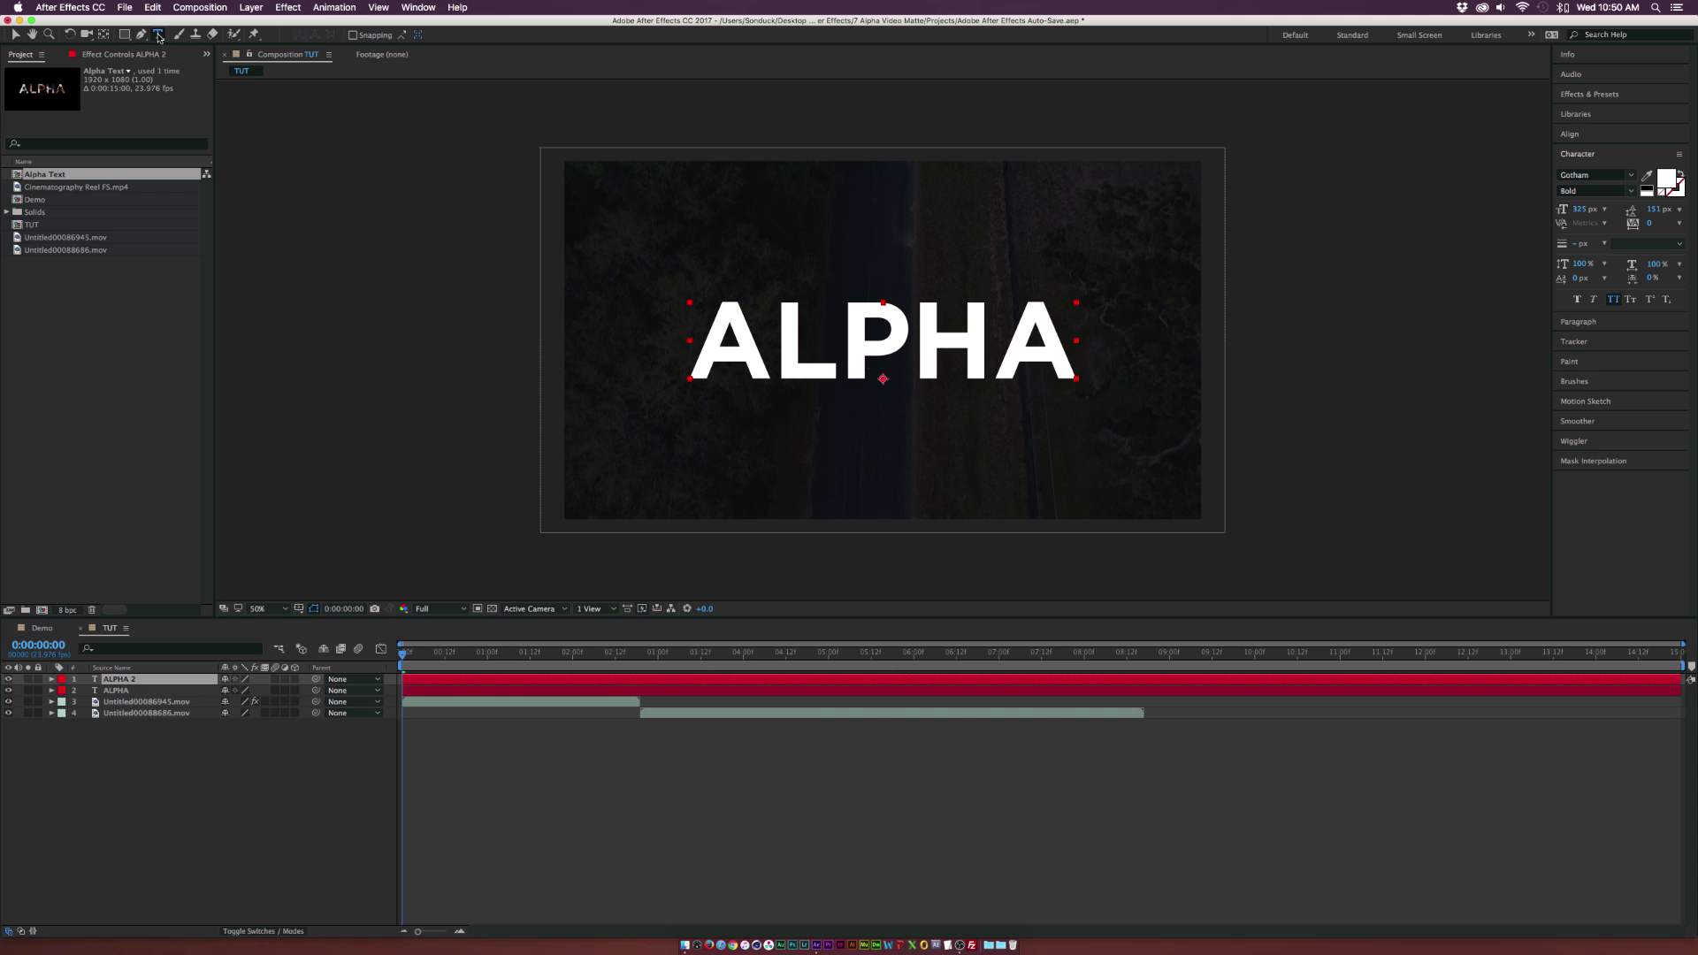
pyautogui.click(777, 341)
pyautogui.hotkey('shift', 'Right')
pyautogui.hotkey('shift', 'Right')
pyautogui.hotkey('shift', 'Right')
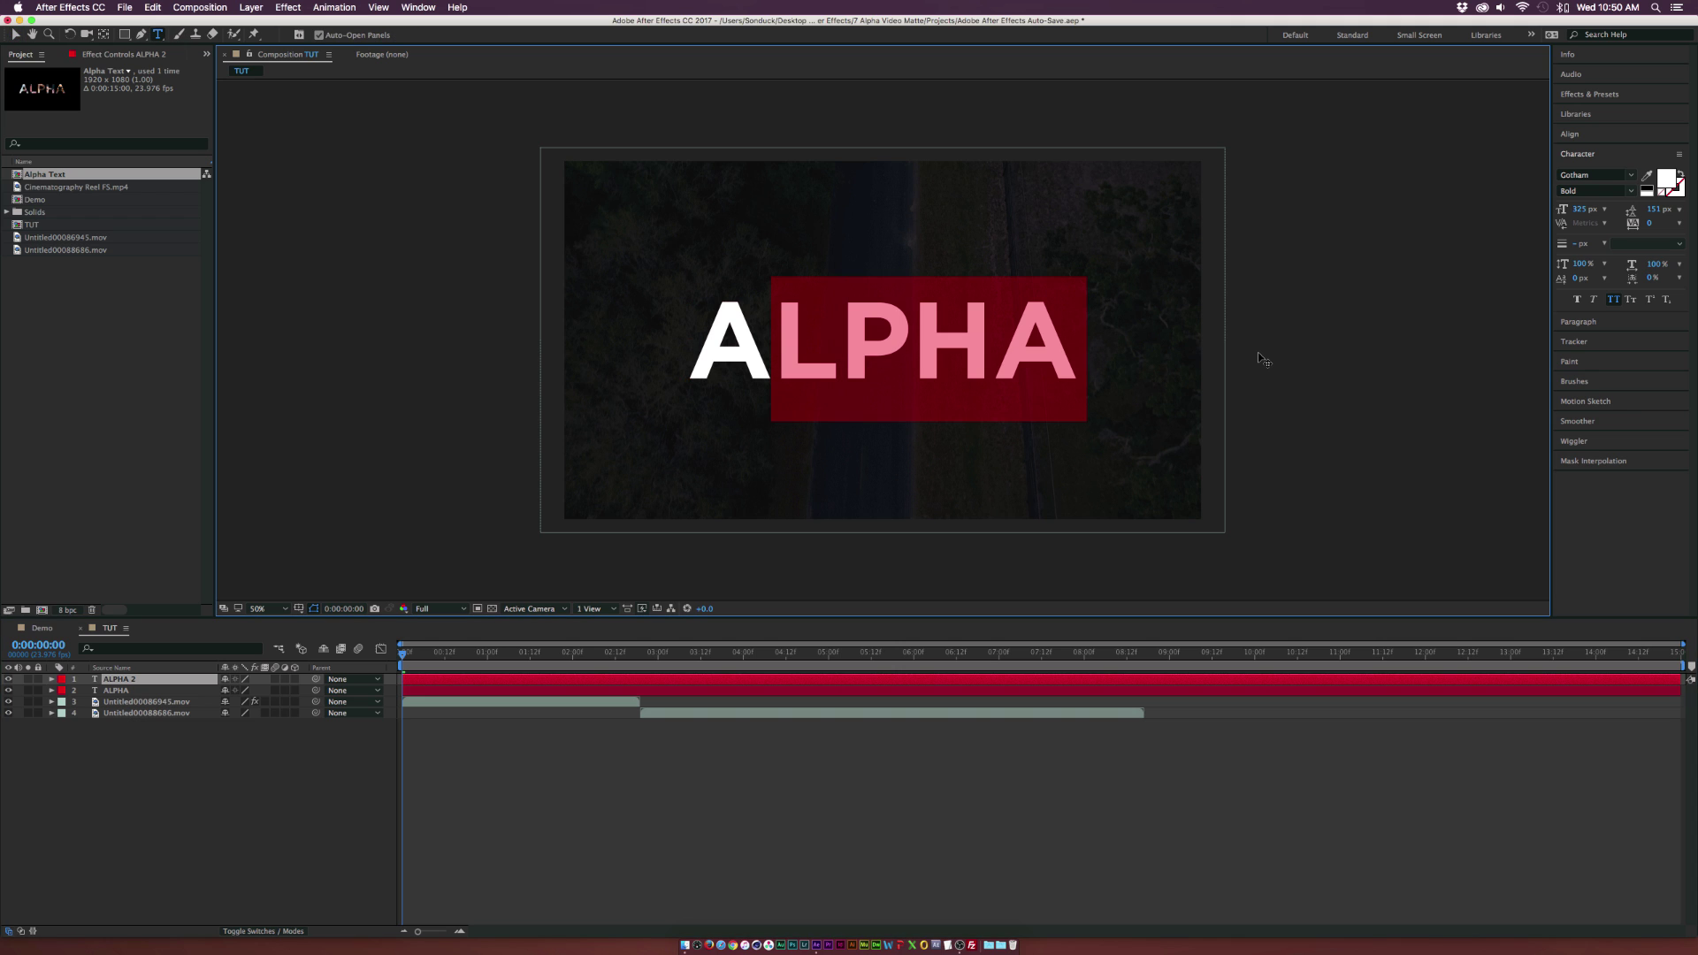
pyautogui.press('BackSpace')
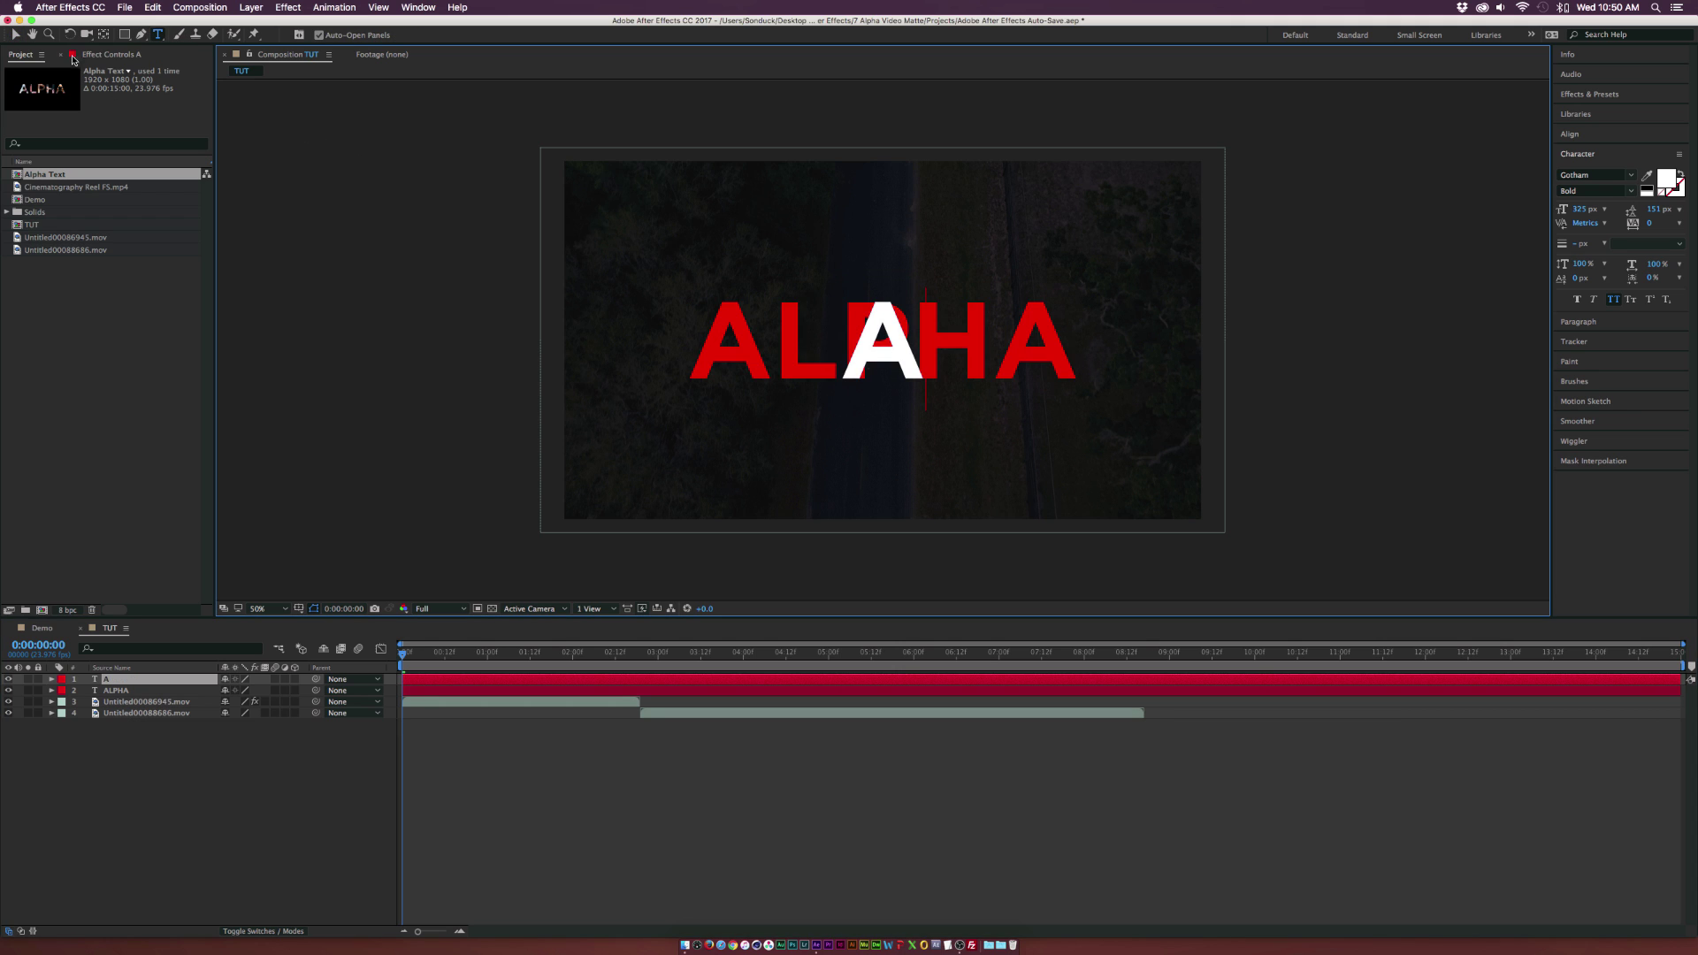
pyautogui.click(18, 35)
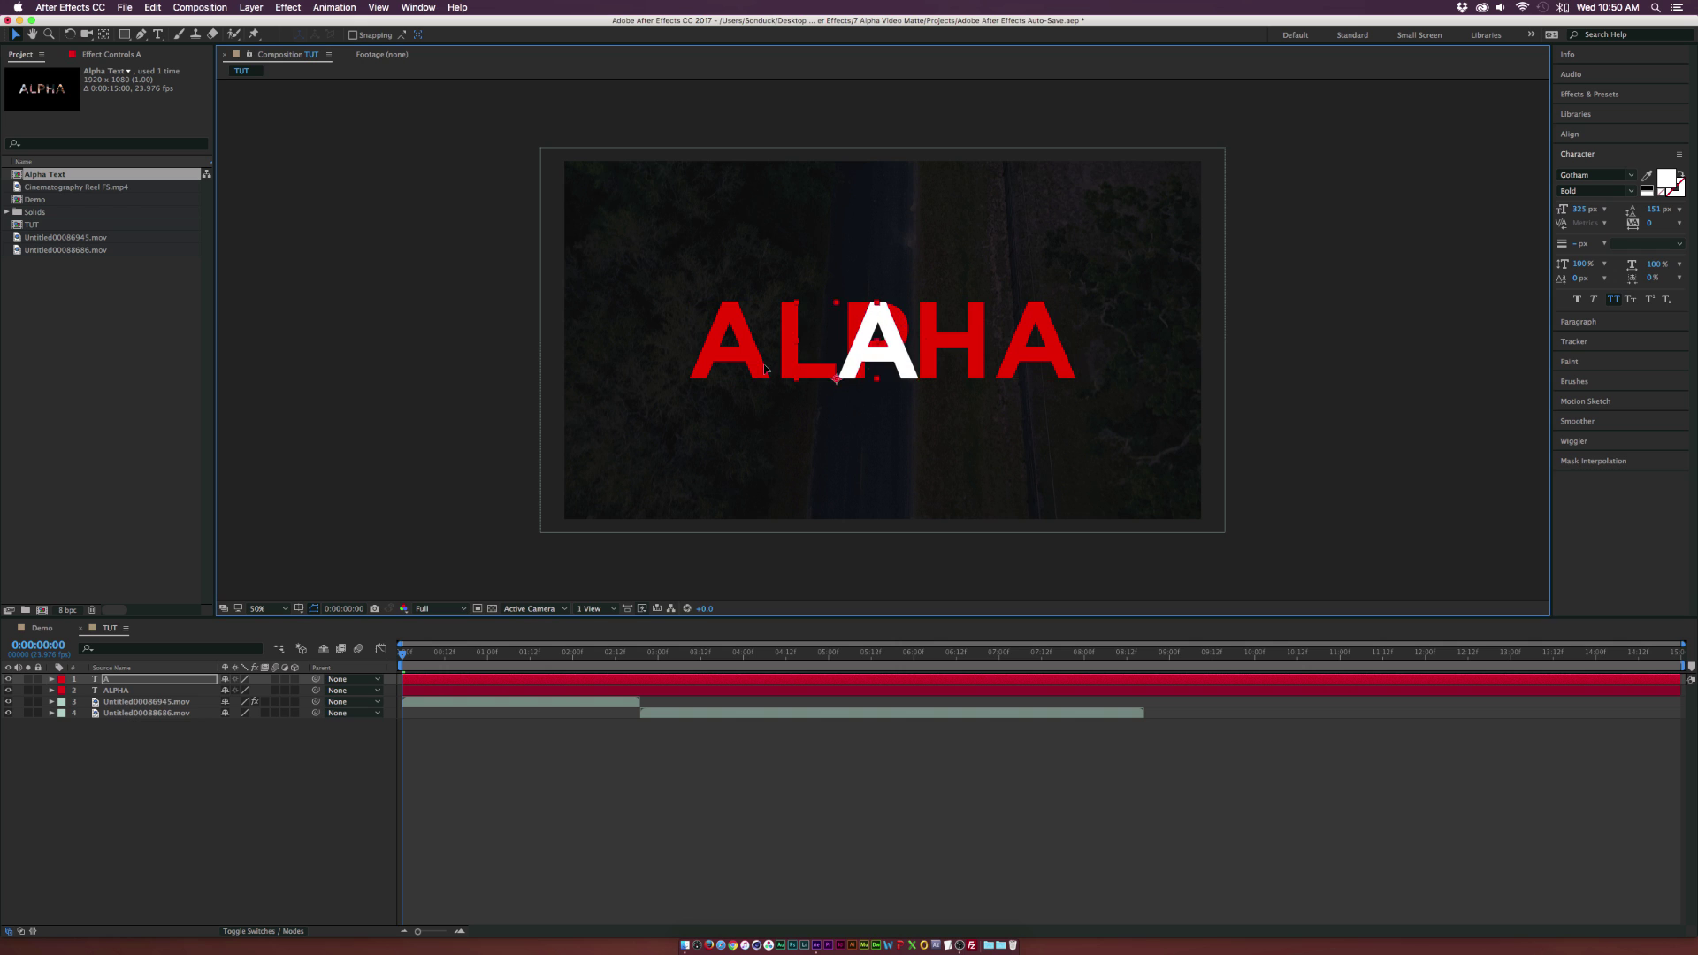
pyautogui.moveTo(902, 369); pyautogui.dragTo(738, 367)
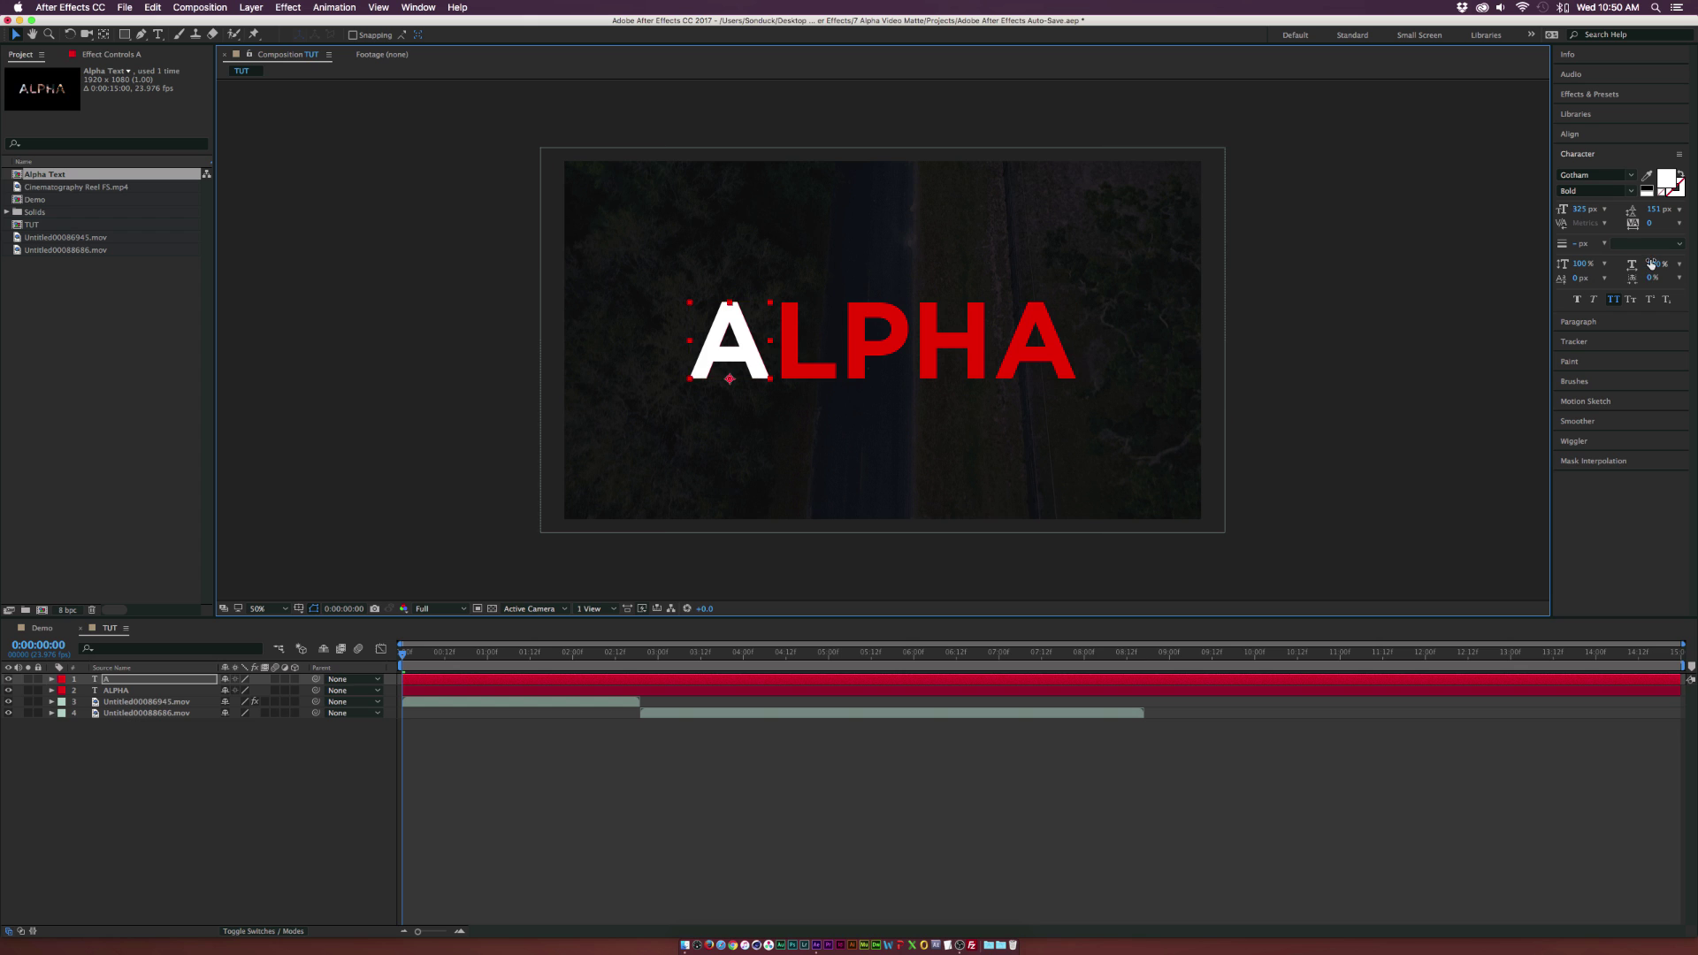
pyautogui.click(117, 681)
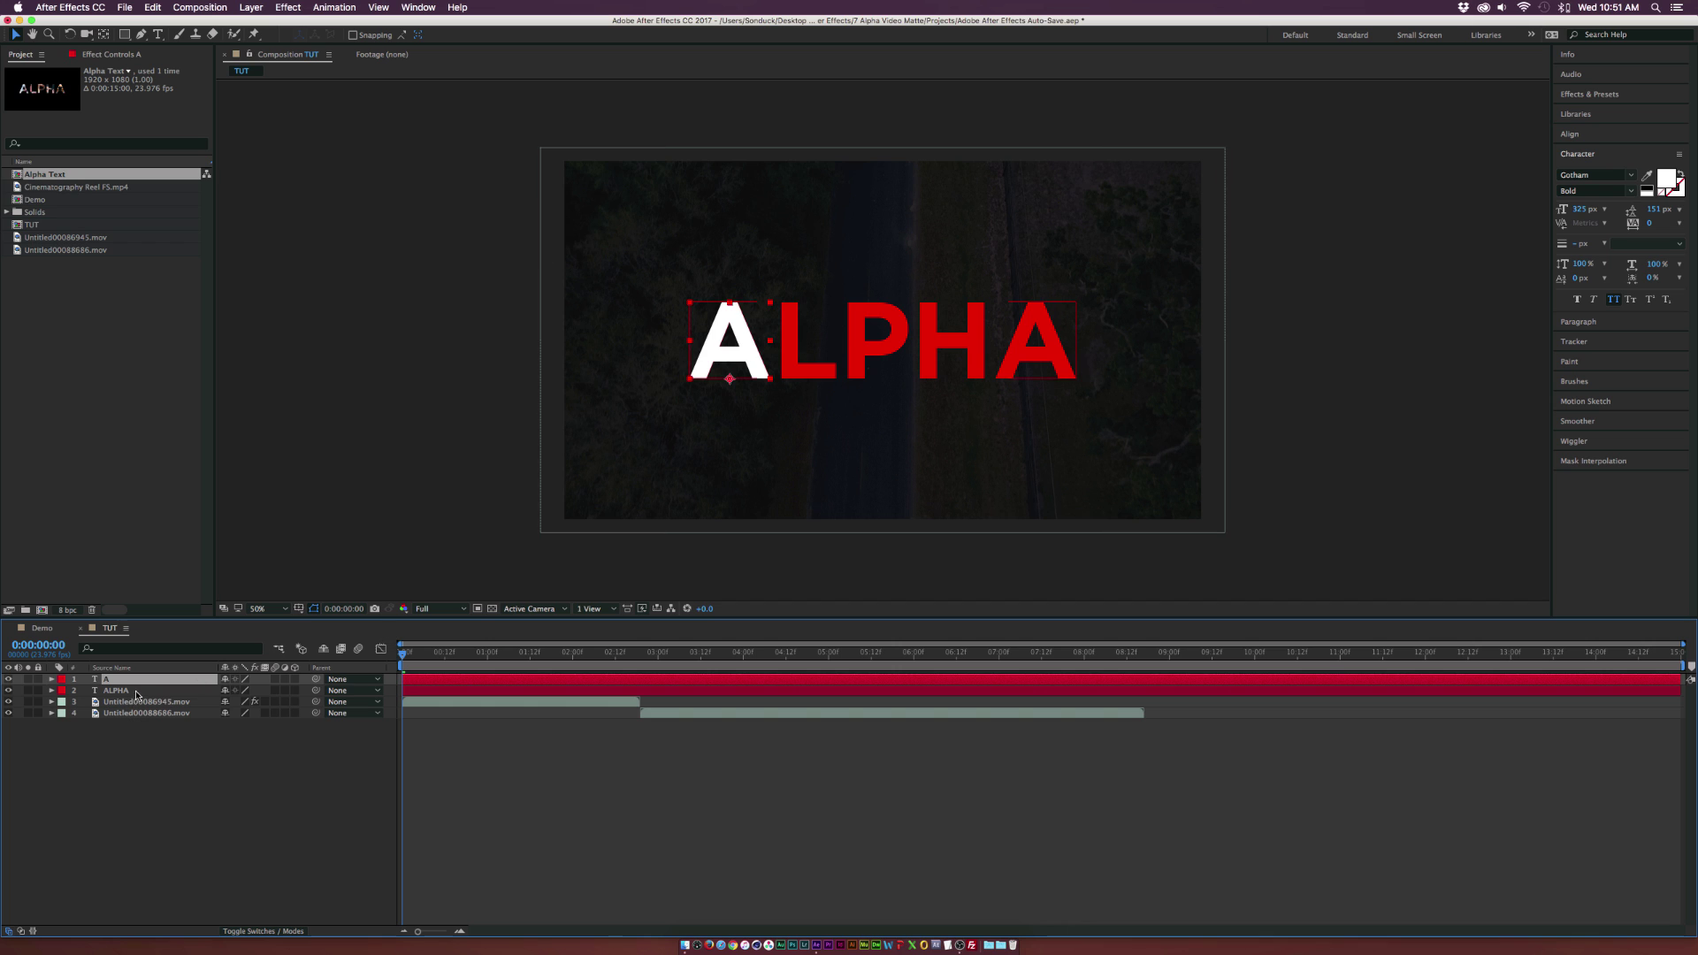
# Step: Duplicate the A layer, retype it as a white L and place it over the second letter
pyautogui.hotkey('ctrl', 'd')
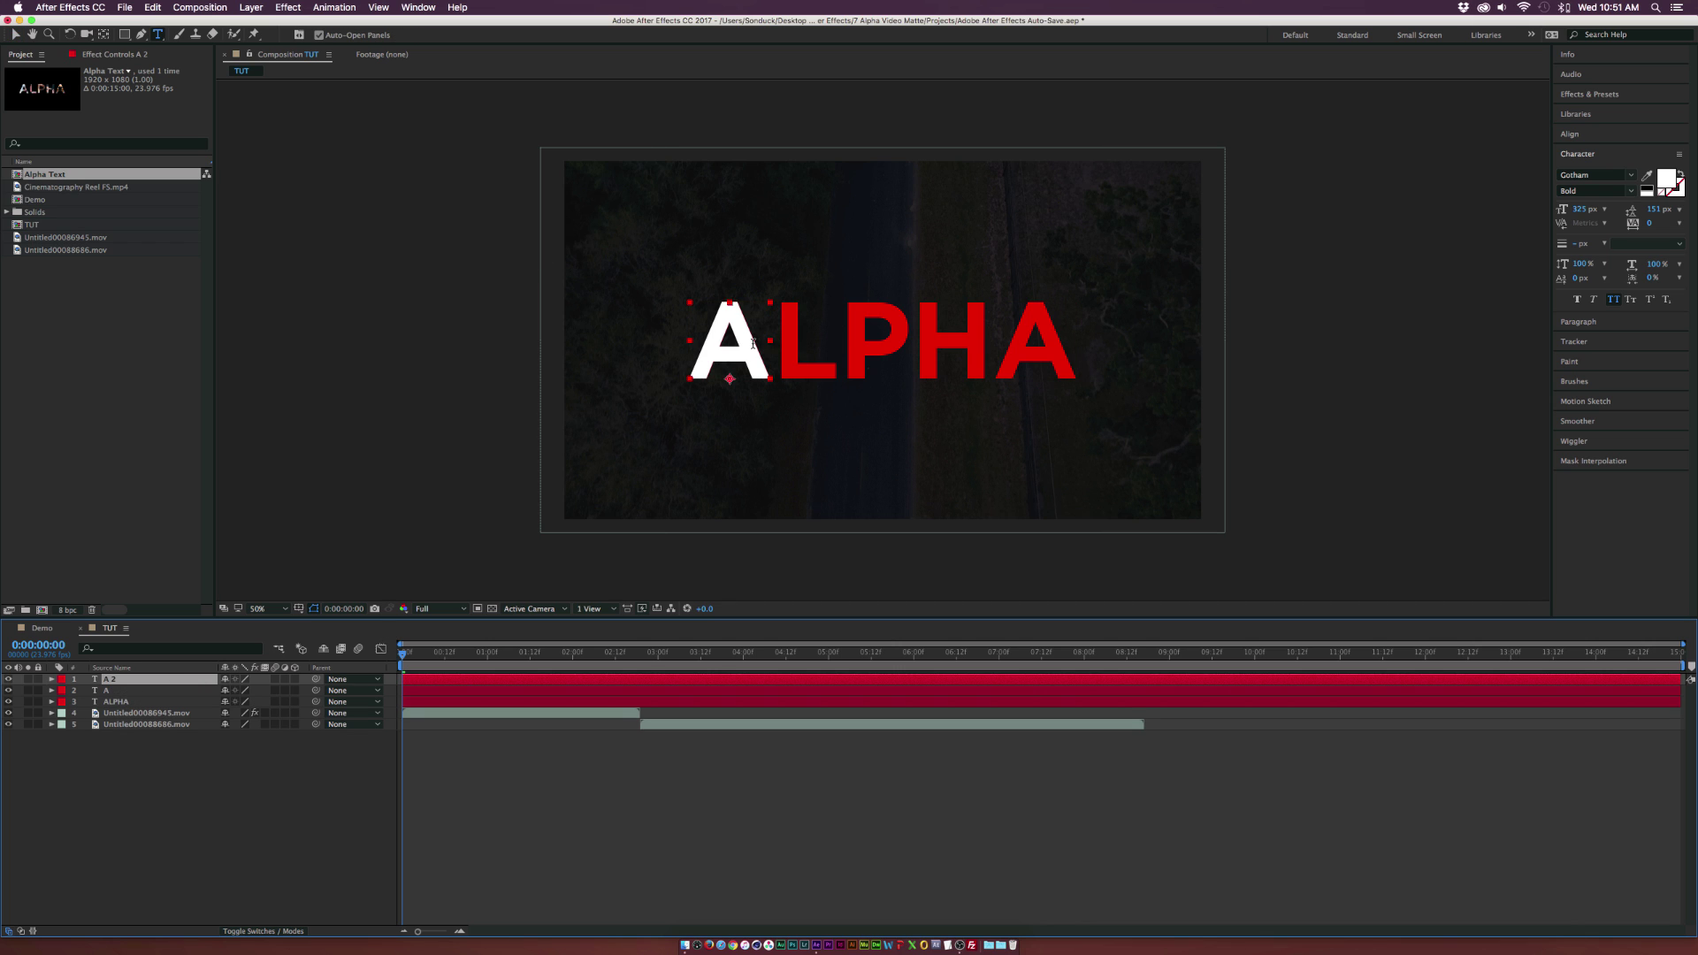
pyautogui.hotkey('ctrl', 't')
pyautogui.doubleClick(683, 340)
pyautogui.press('BackSpace')
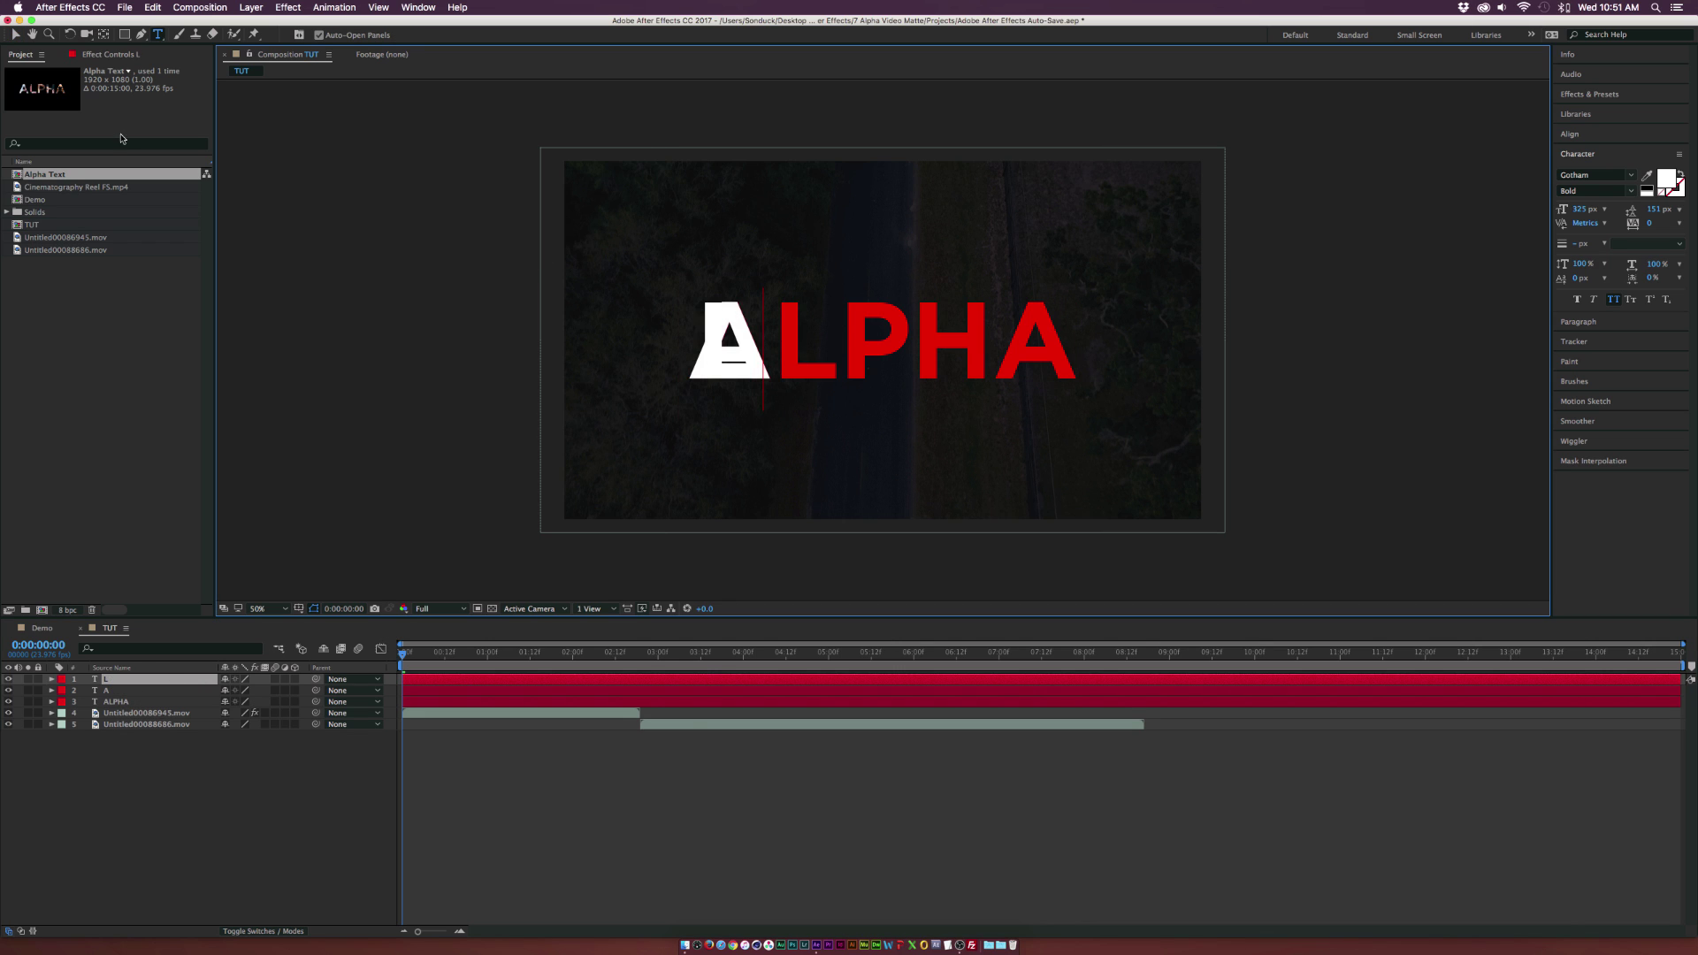
pyautogui.click(17, 34)
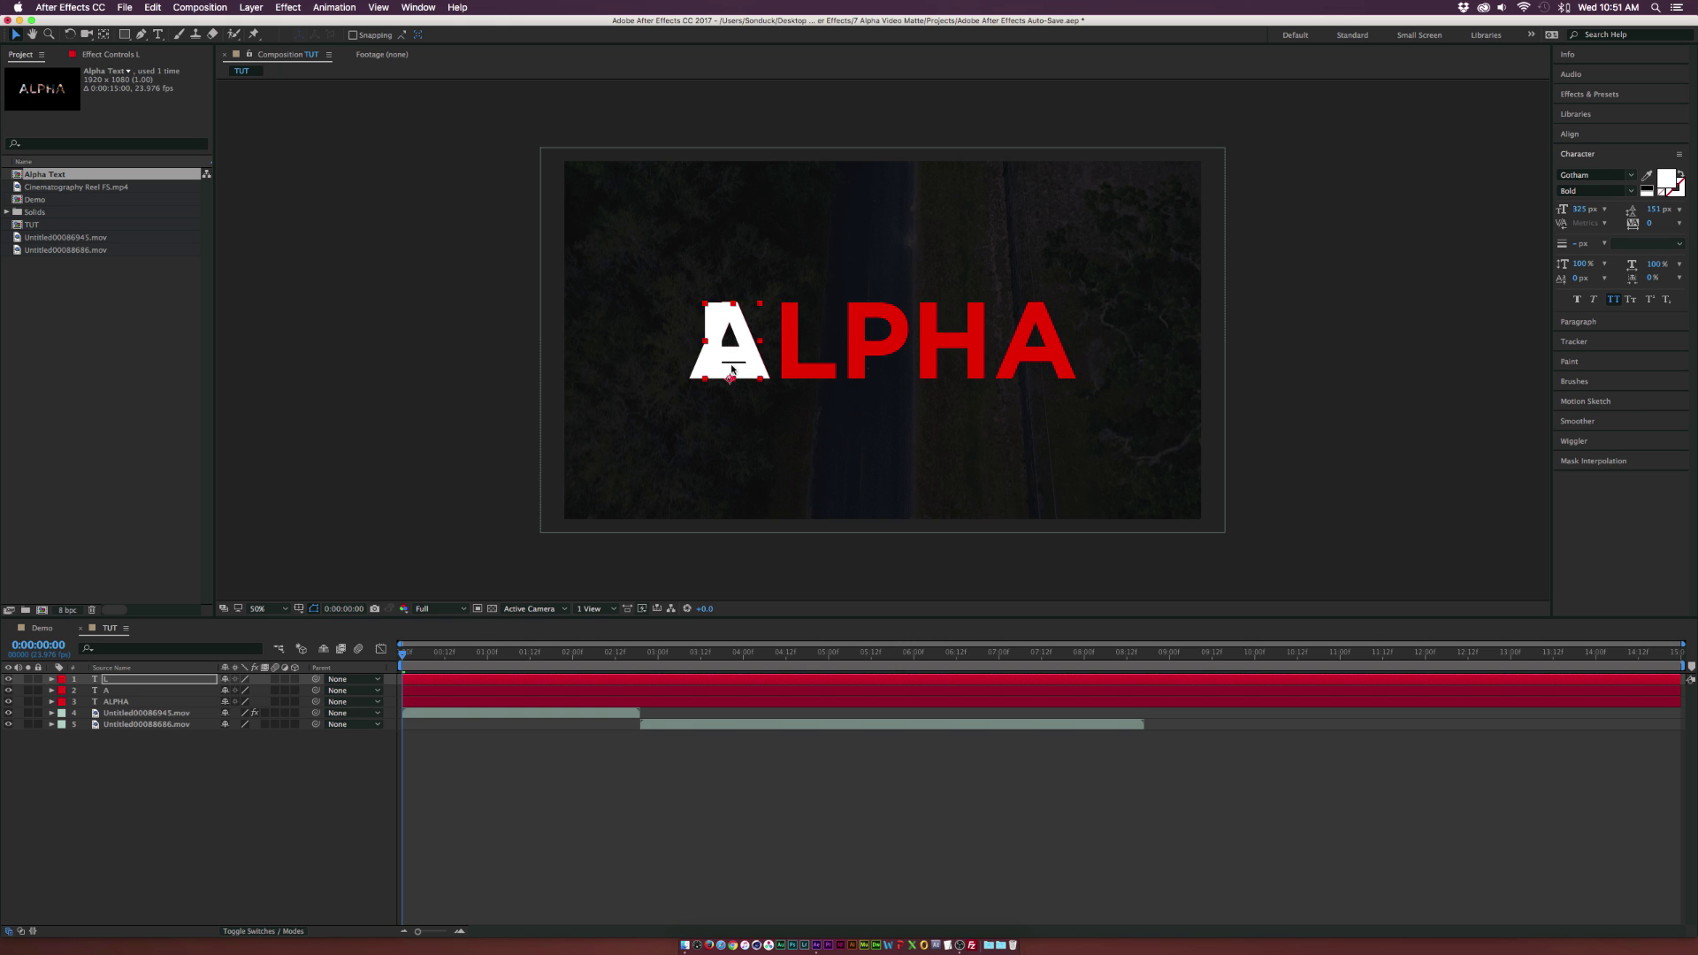
pyautogui.moveTo(732, 373); pyautogui.dragTo(805, 370)
# Step: Duplicate the L layer for the next letters and delete the original red ALPHA layer
pyautogui.press('Return')
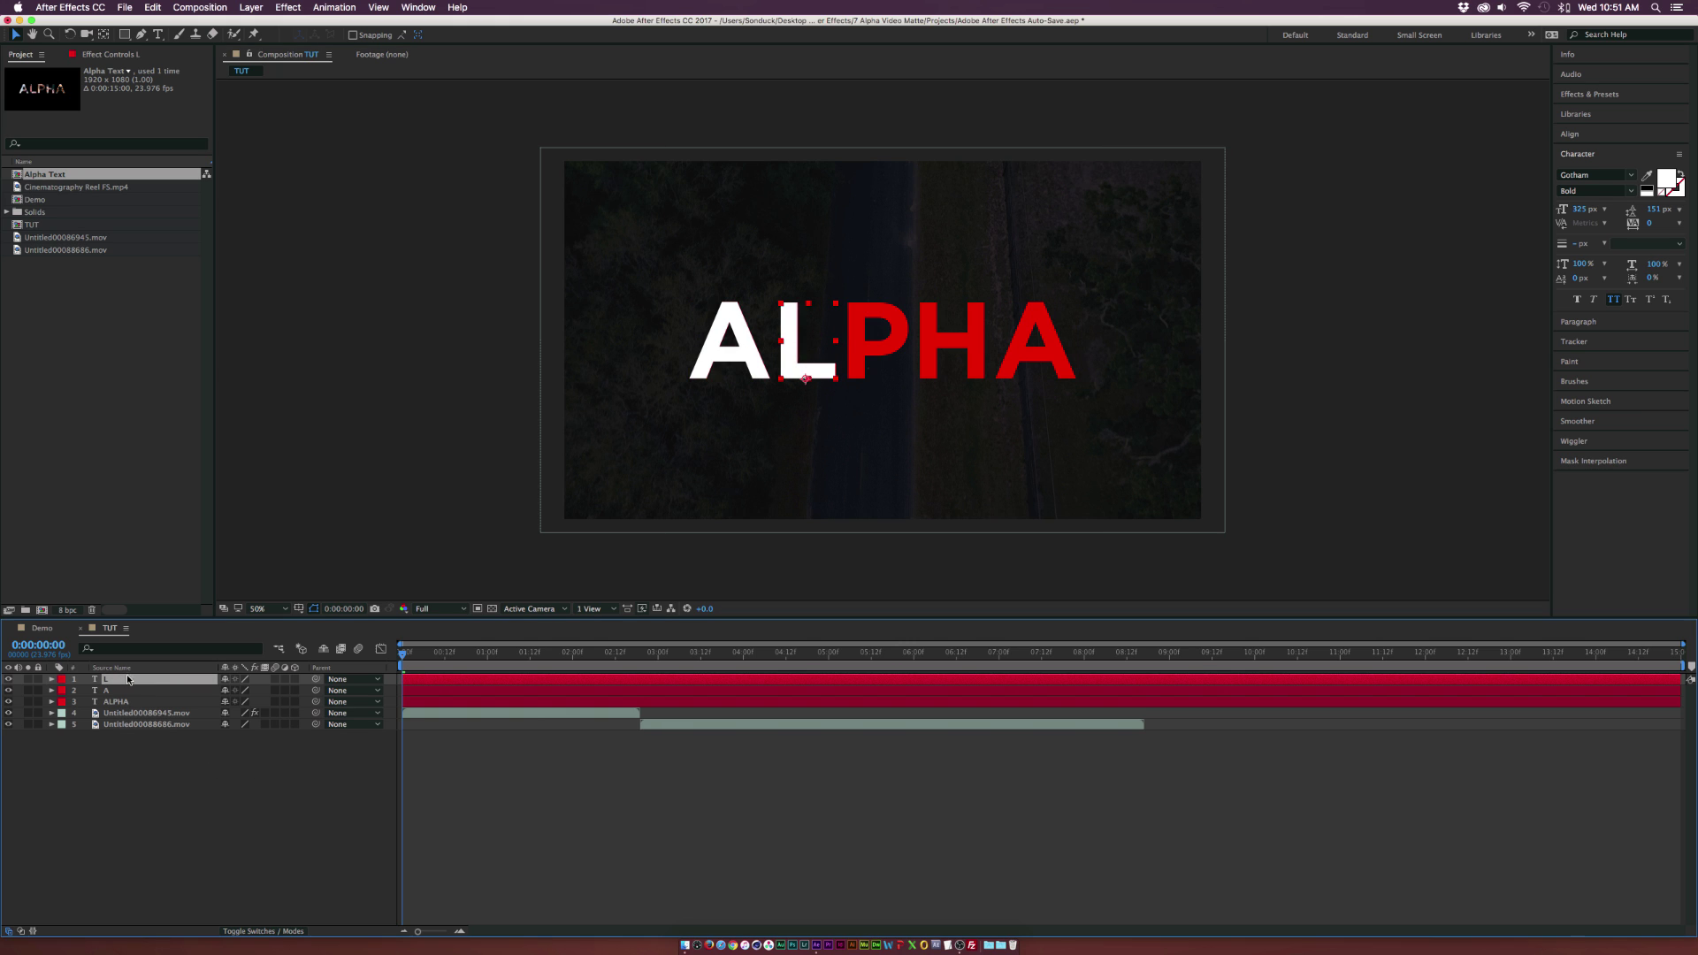
pyautogui.hotkey('ctrl', 'd')
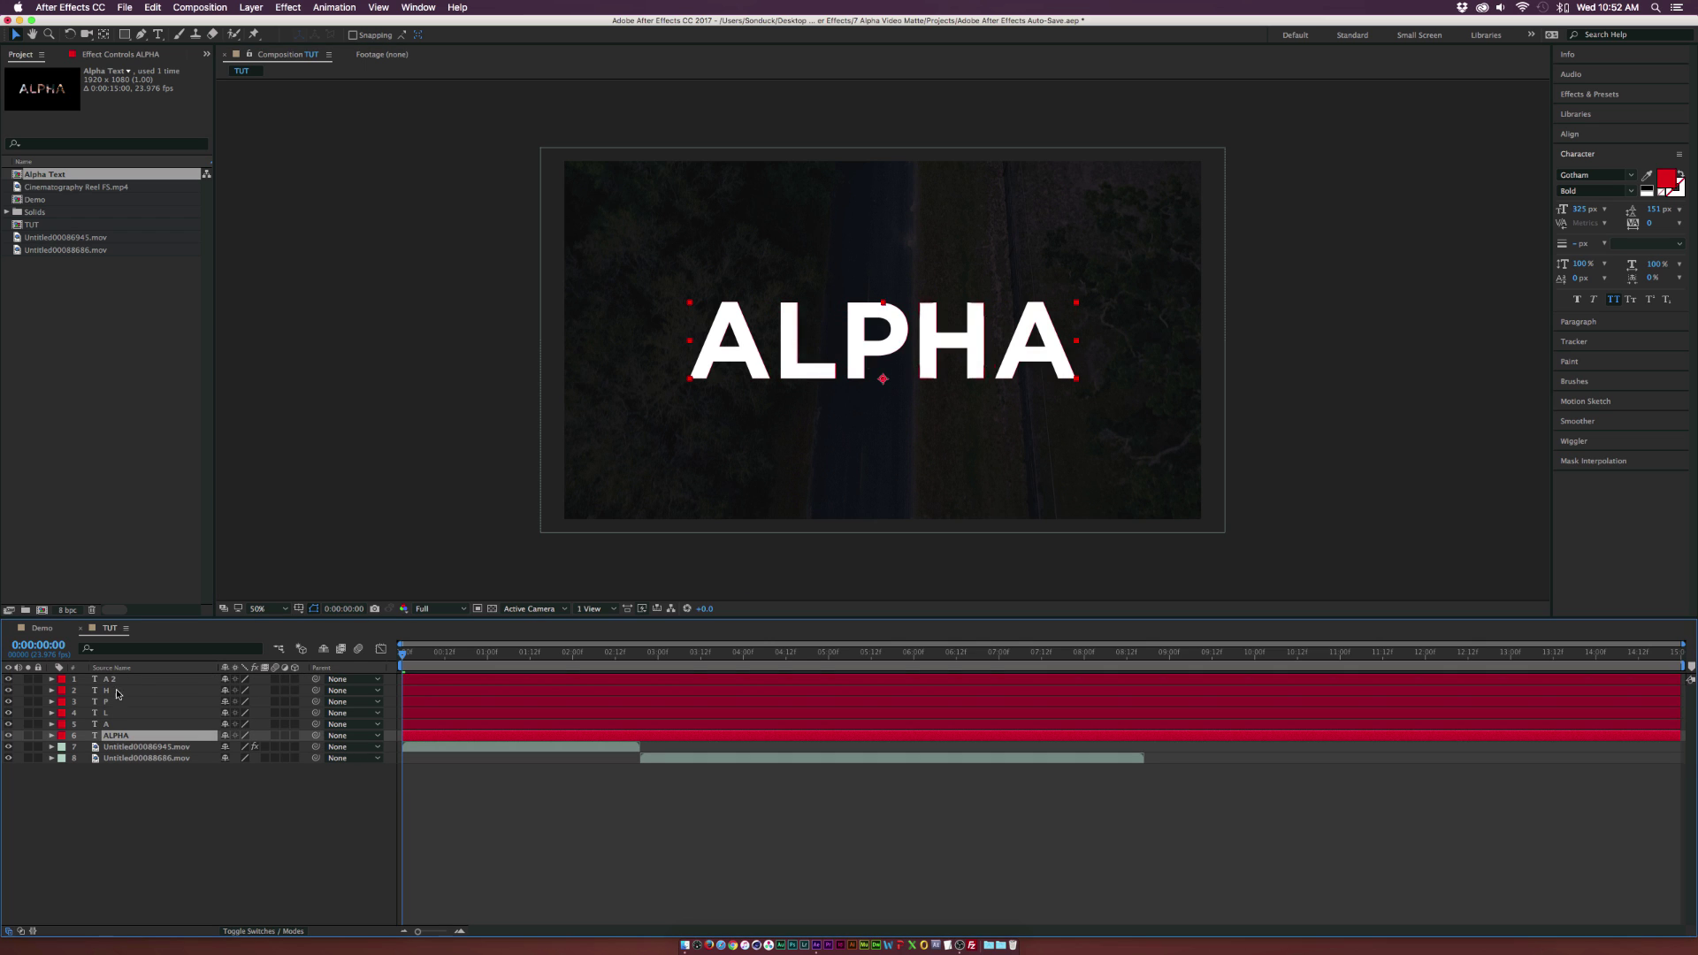
pyautogui.press('Delete')
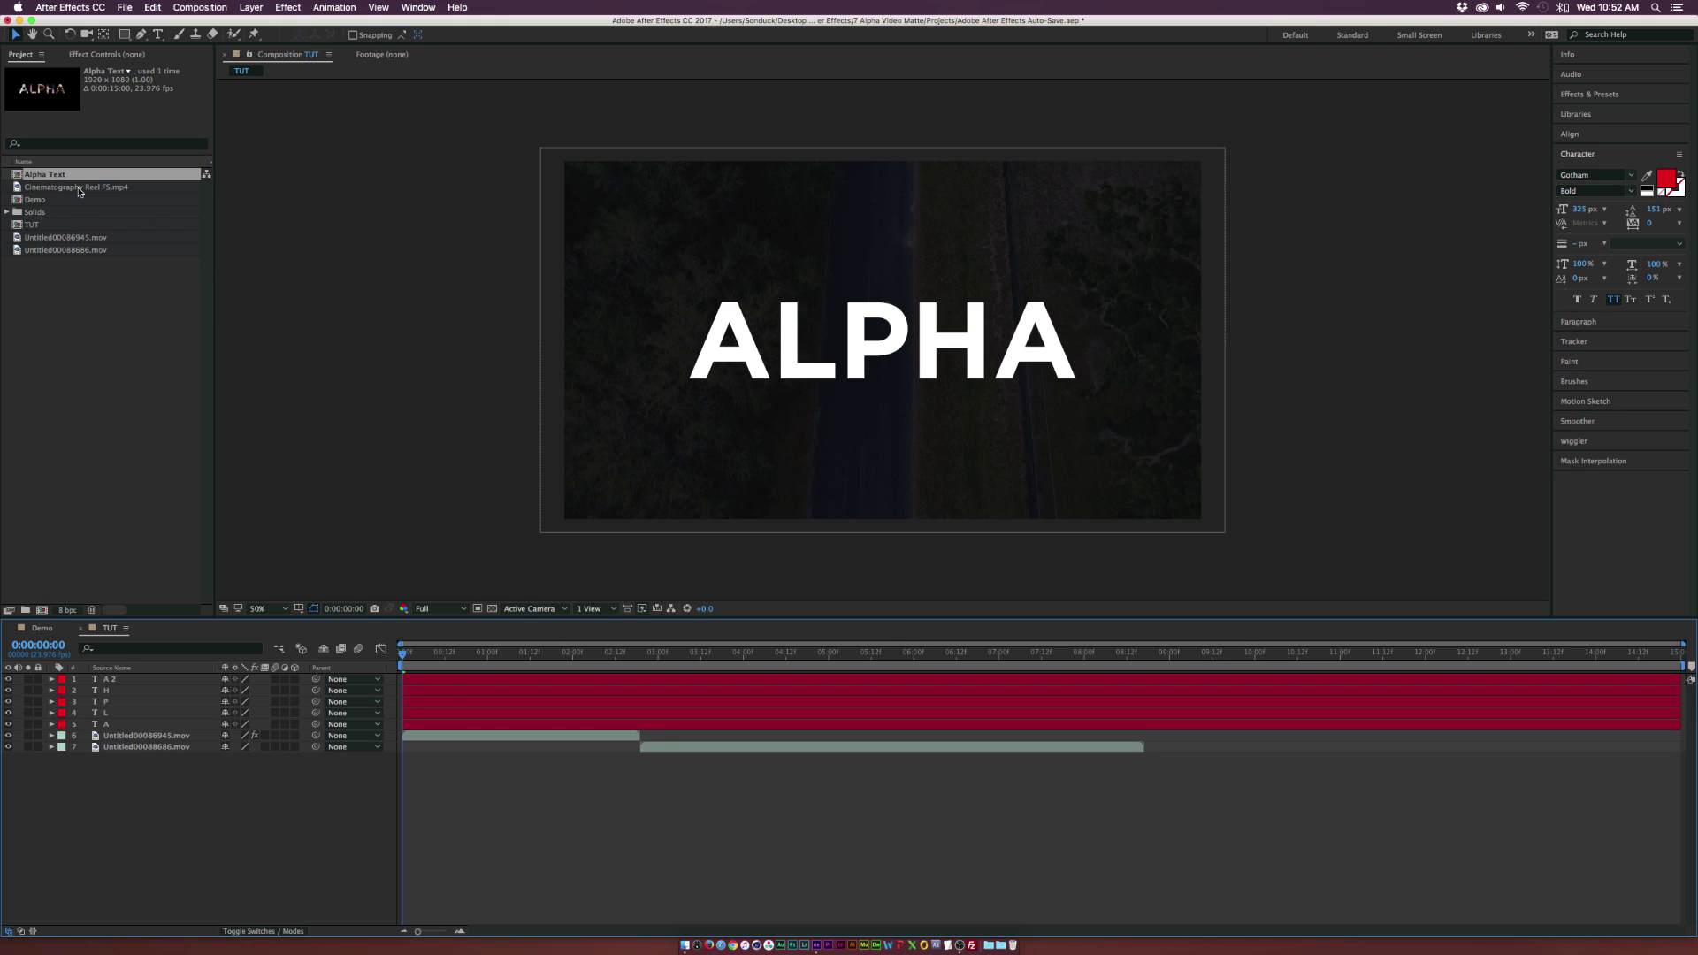
# Step: Add Cinematography Reel F5.mp4 with A as its alpha matte, then scale and position it inside the A
pyautogui.moveTo(79, 189); pyautogui.dragTo(115, 733)
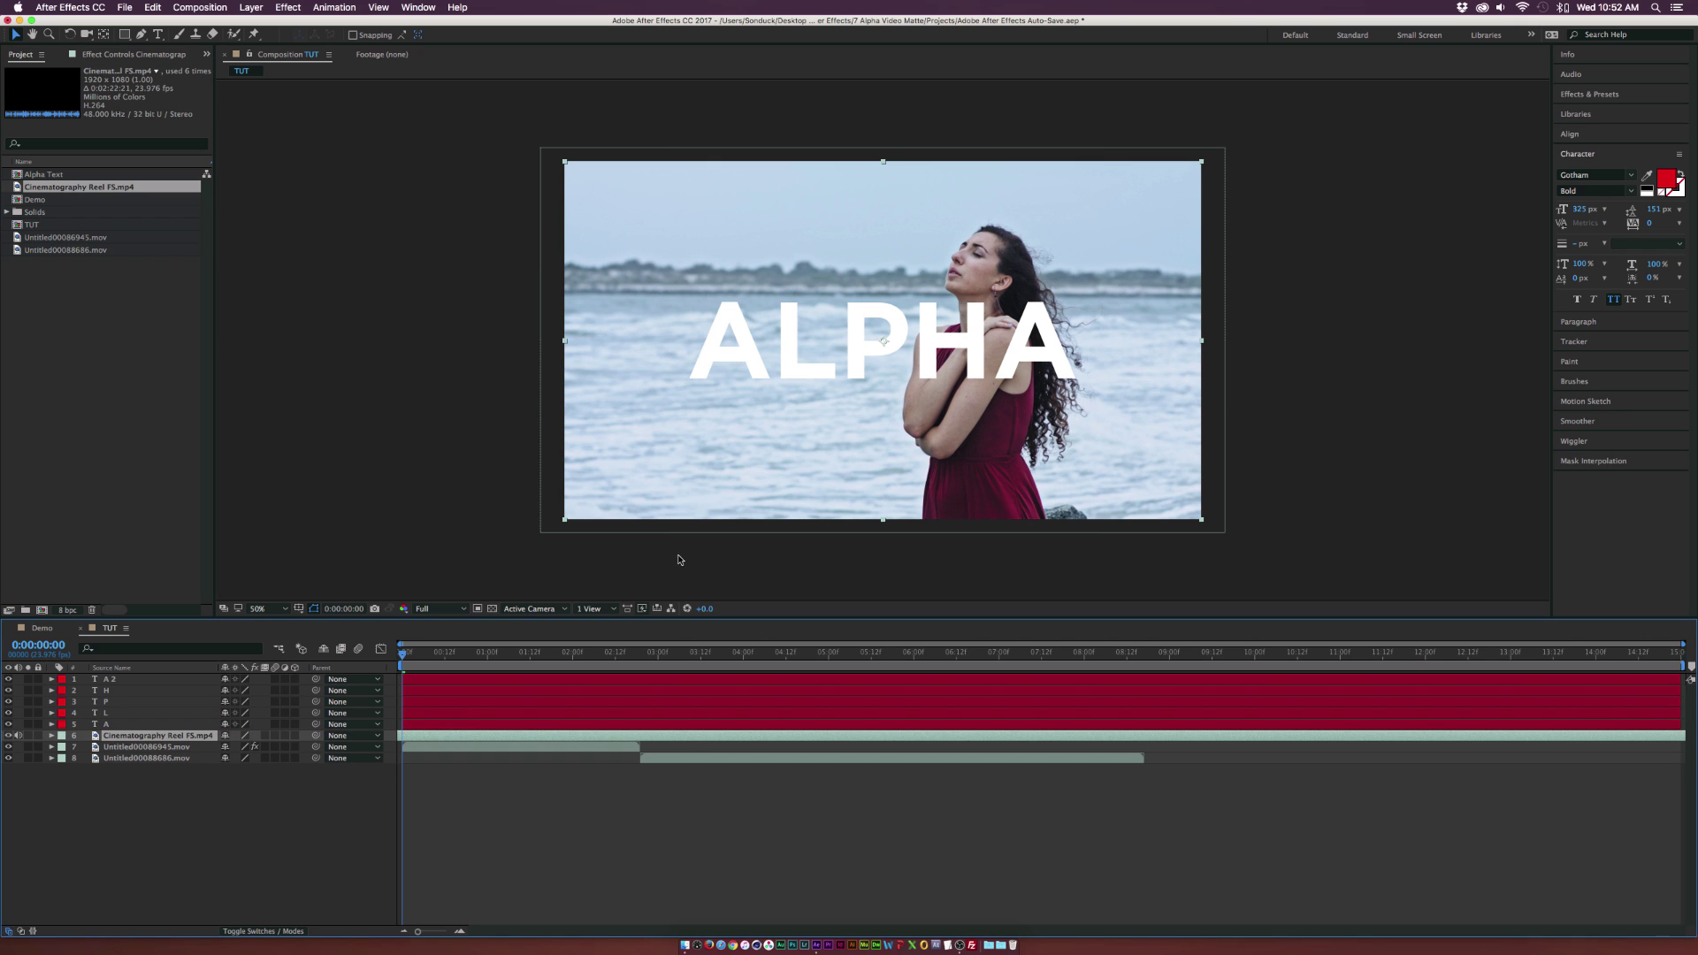
pyautogui.click(263, 930)
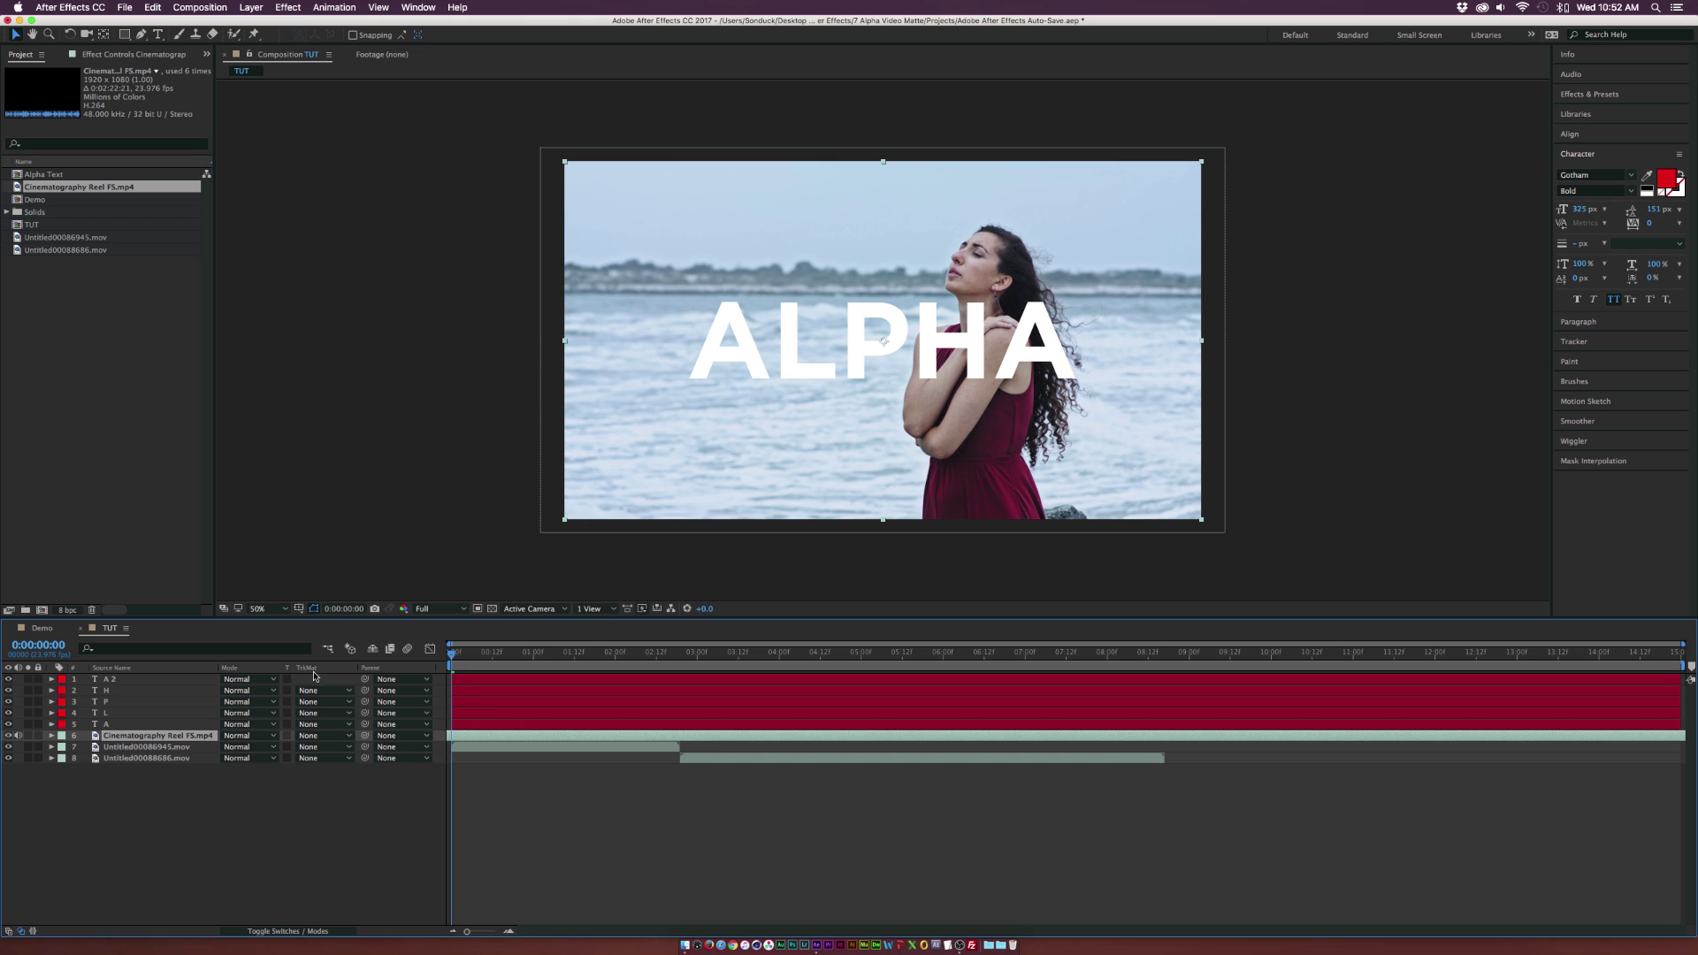
pyautogui.click(319, 737)
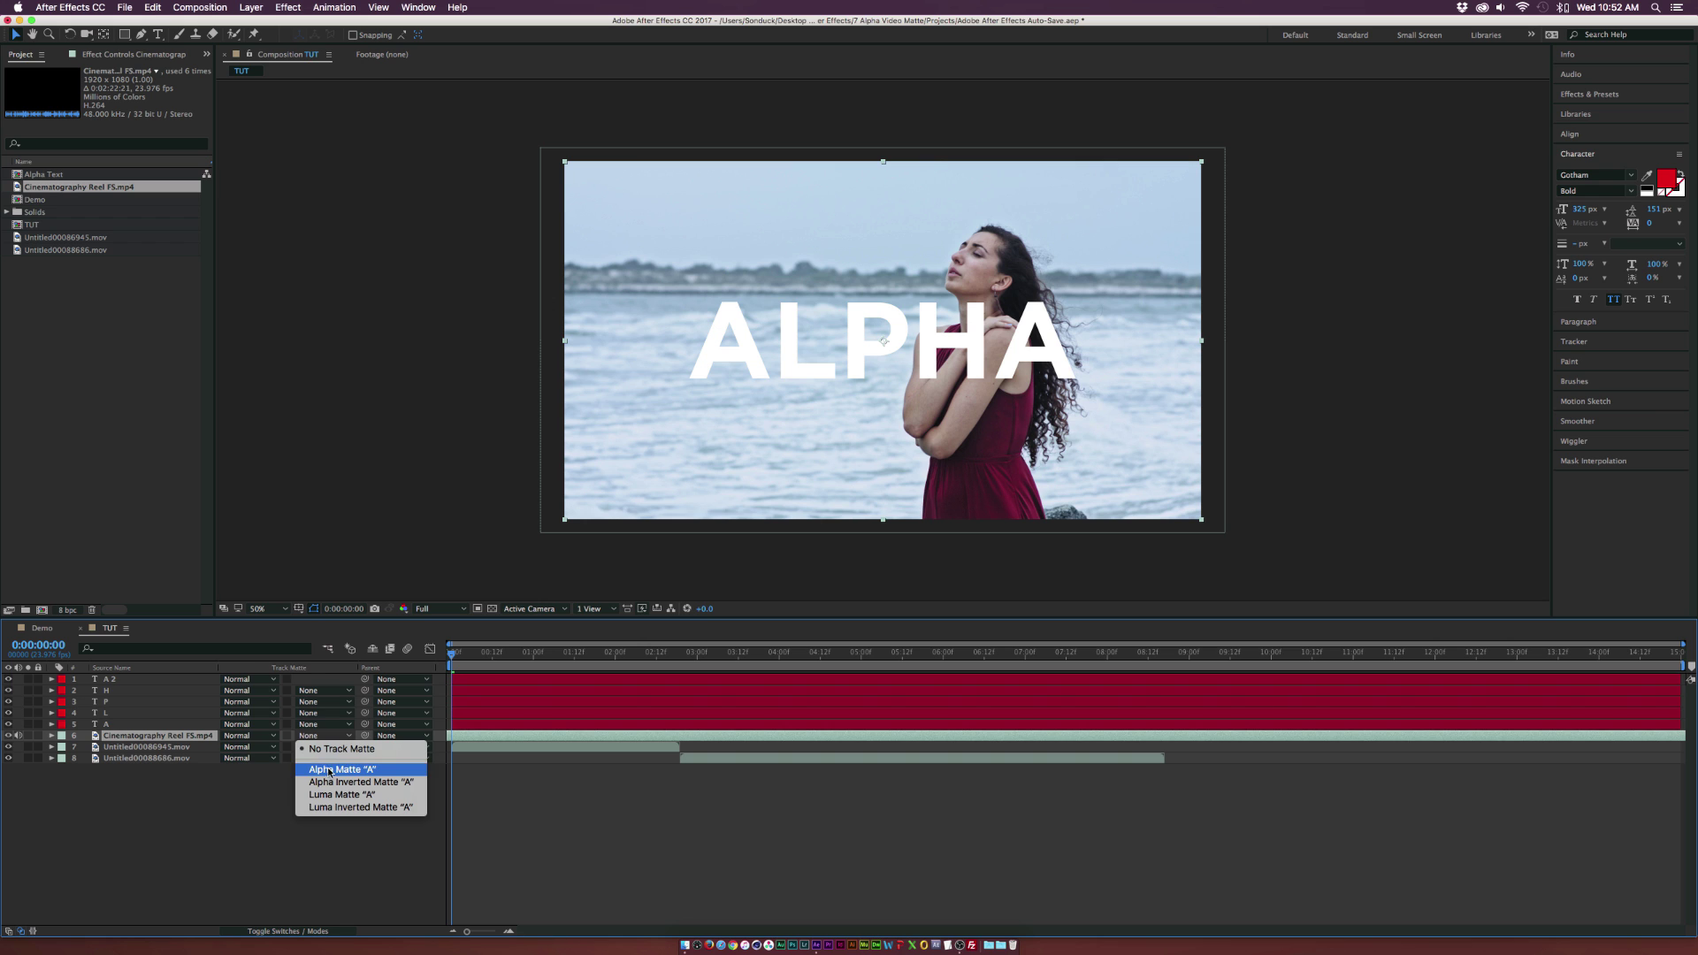
pyautogui.click(329, 771)
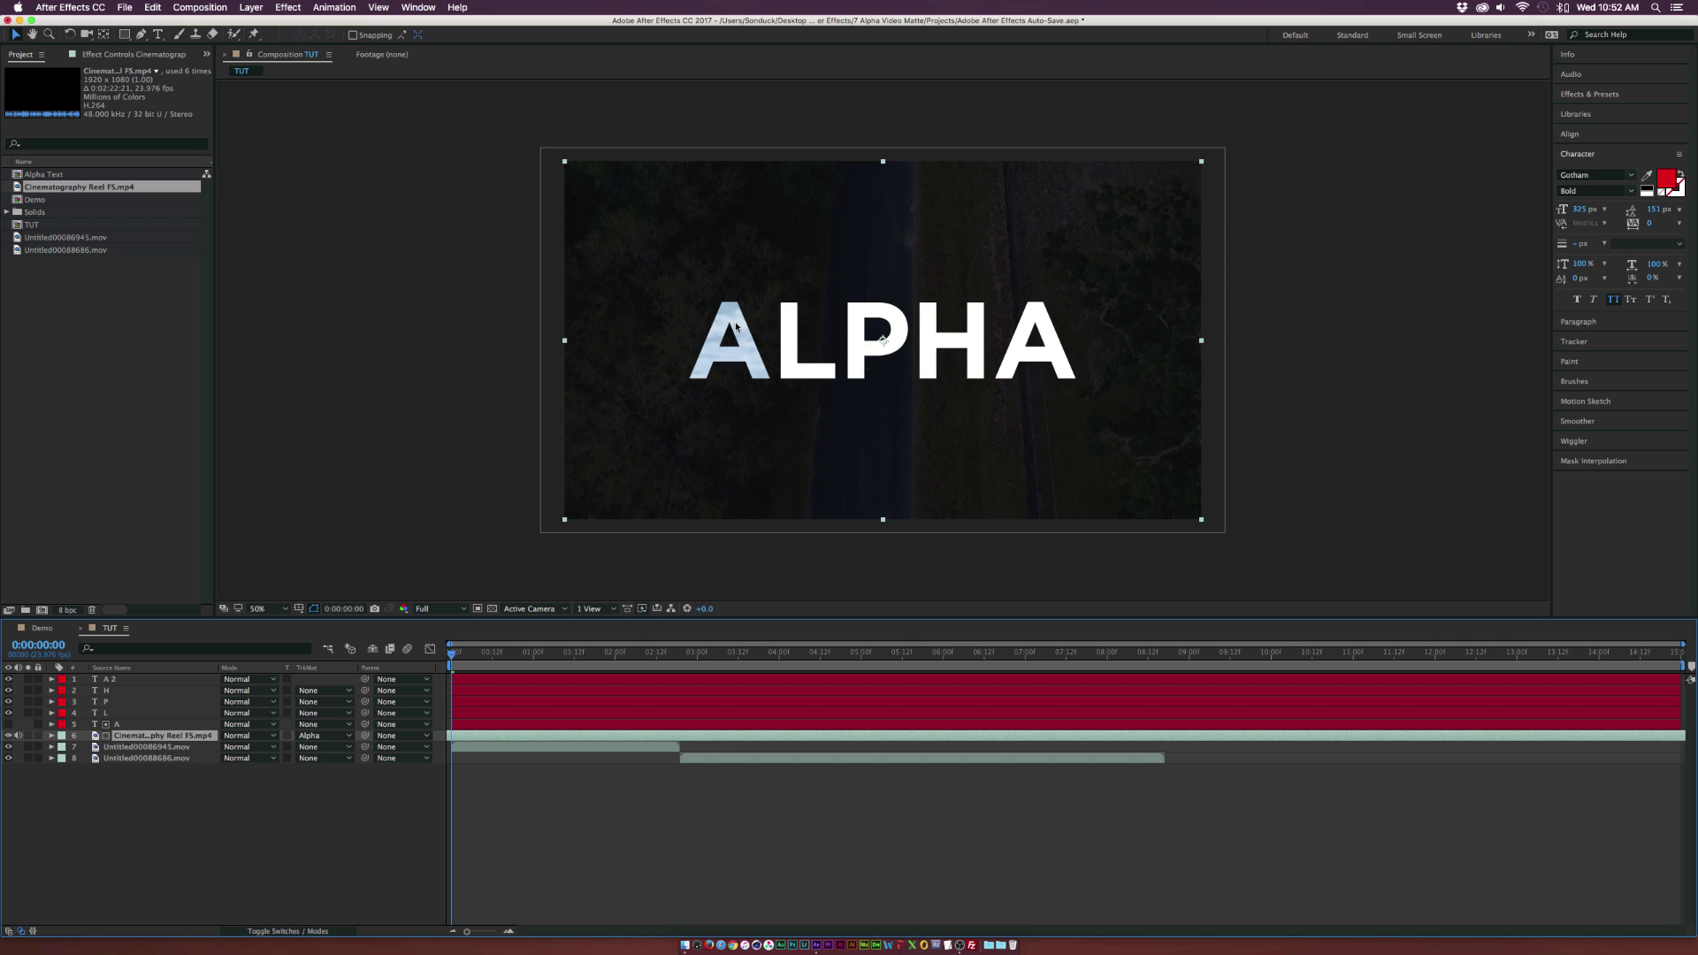
pyautogui.press('s')
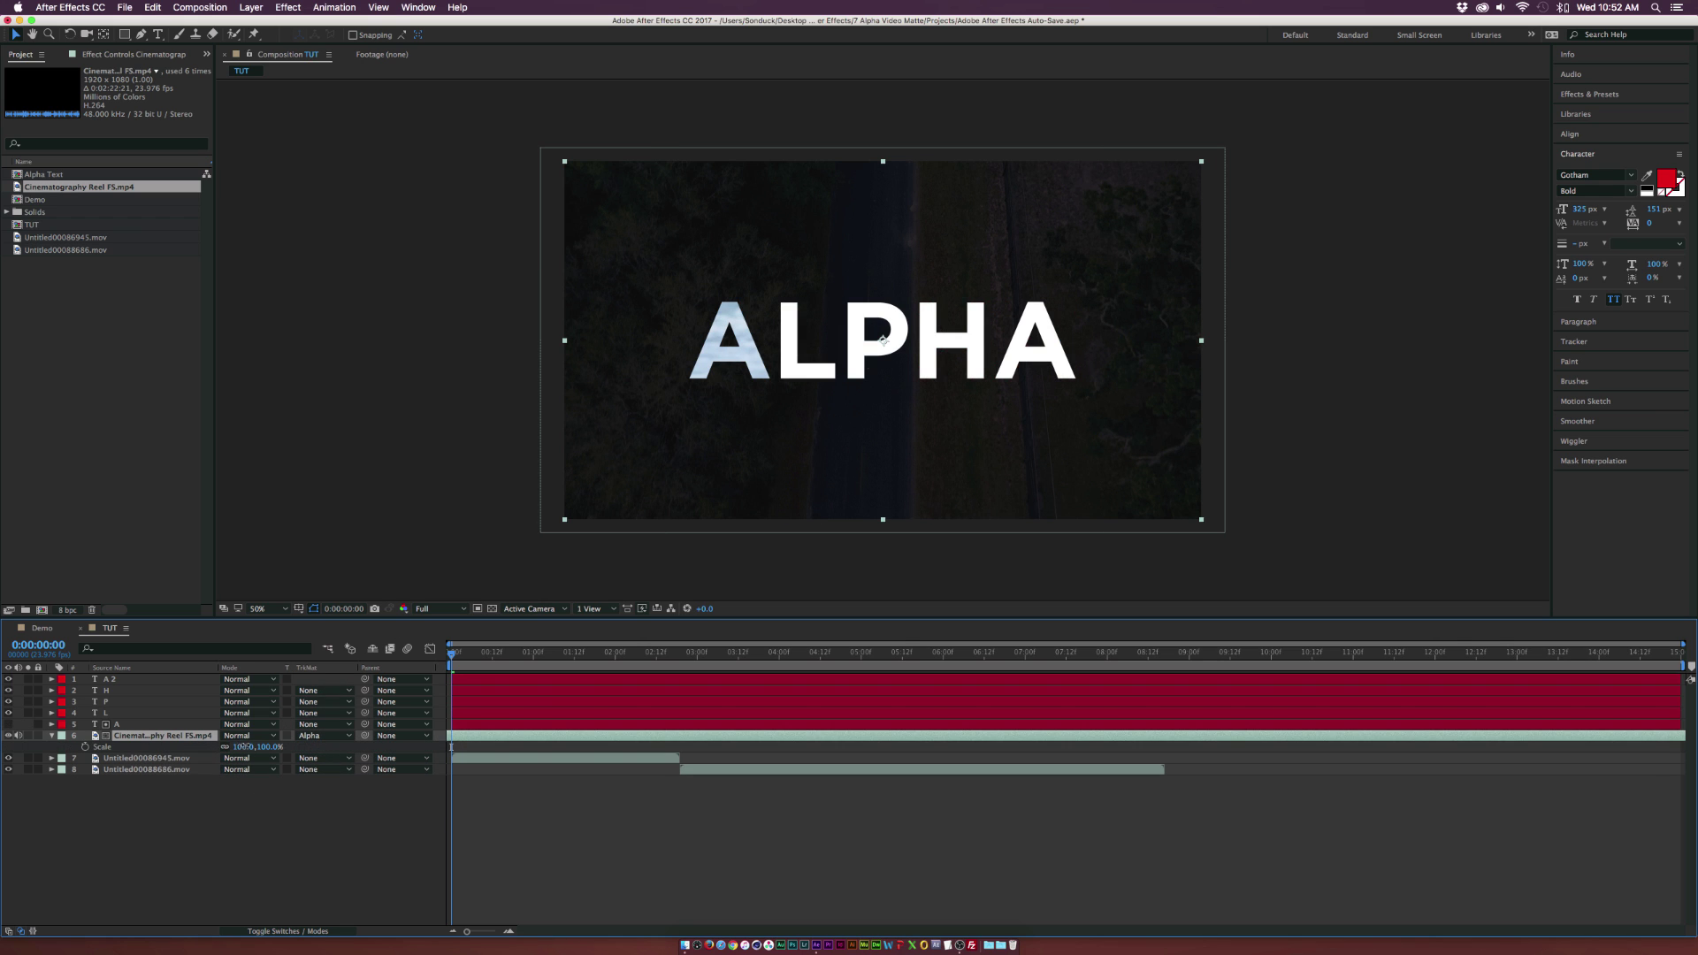
pyautogui.moveTo(246, 746); pyautogui.dragTo(196, 746)
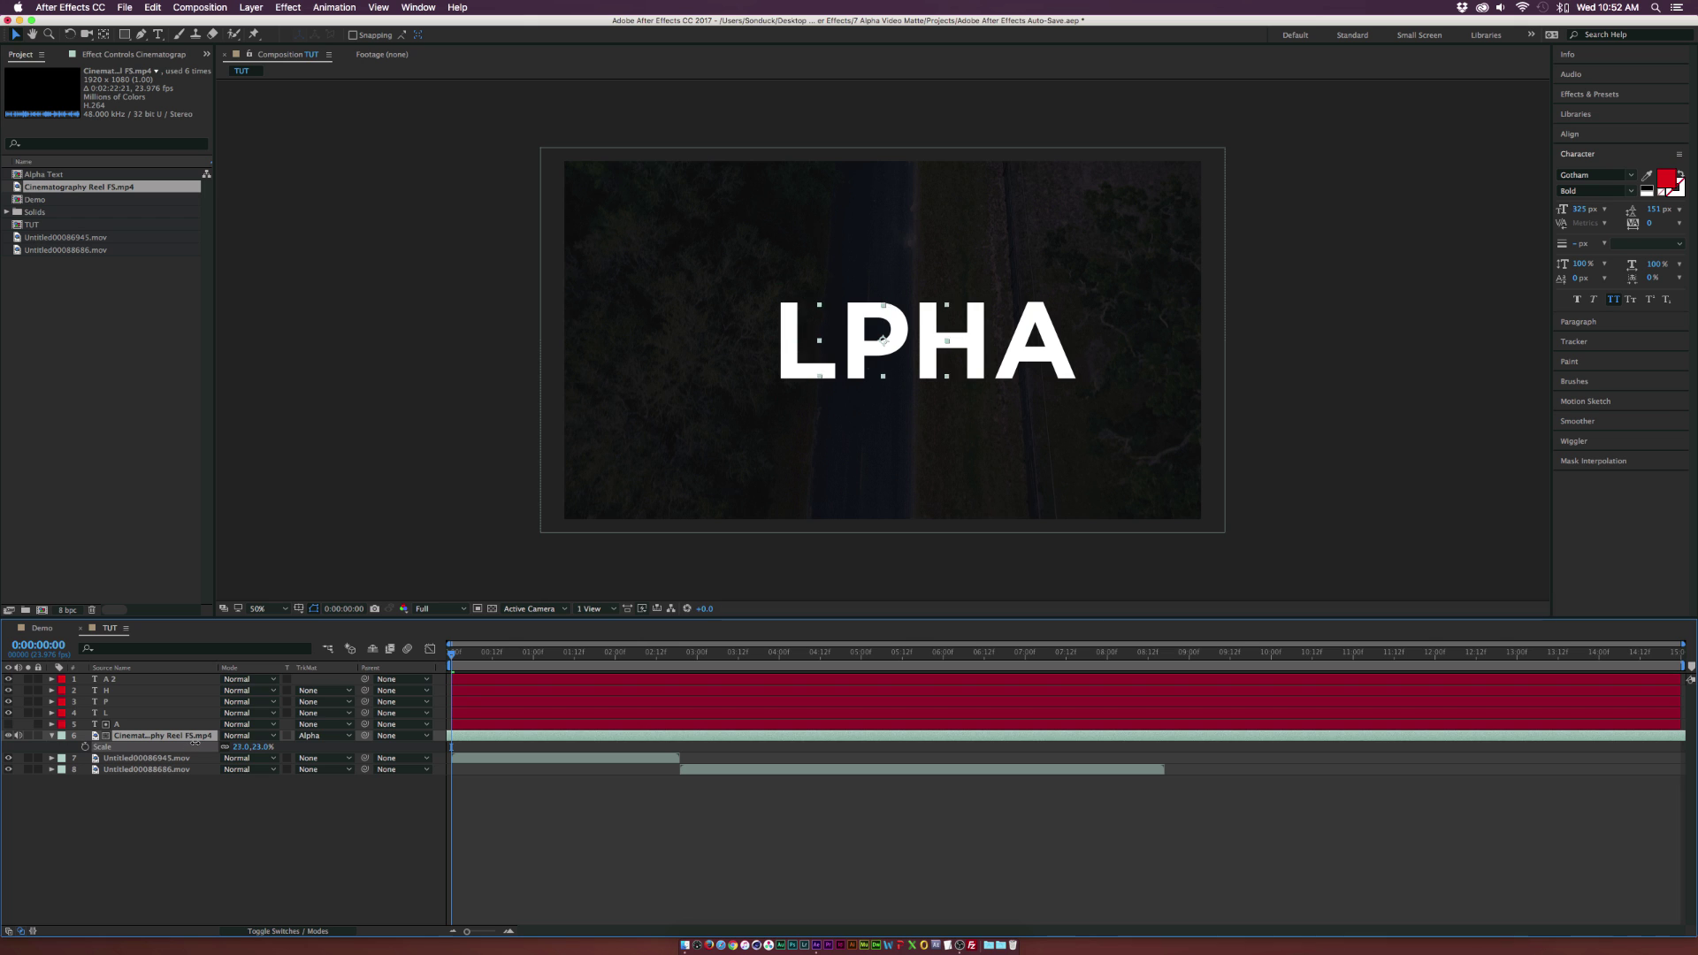
pyautogui.moveTo(889, 375); pyautogui.dragTo(732, 374)
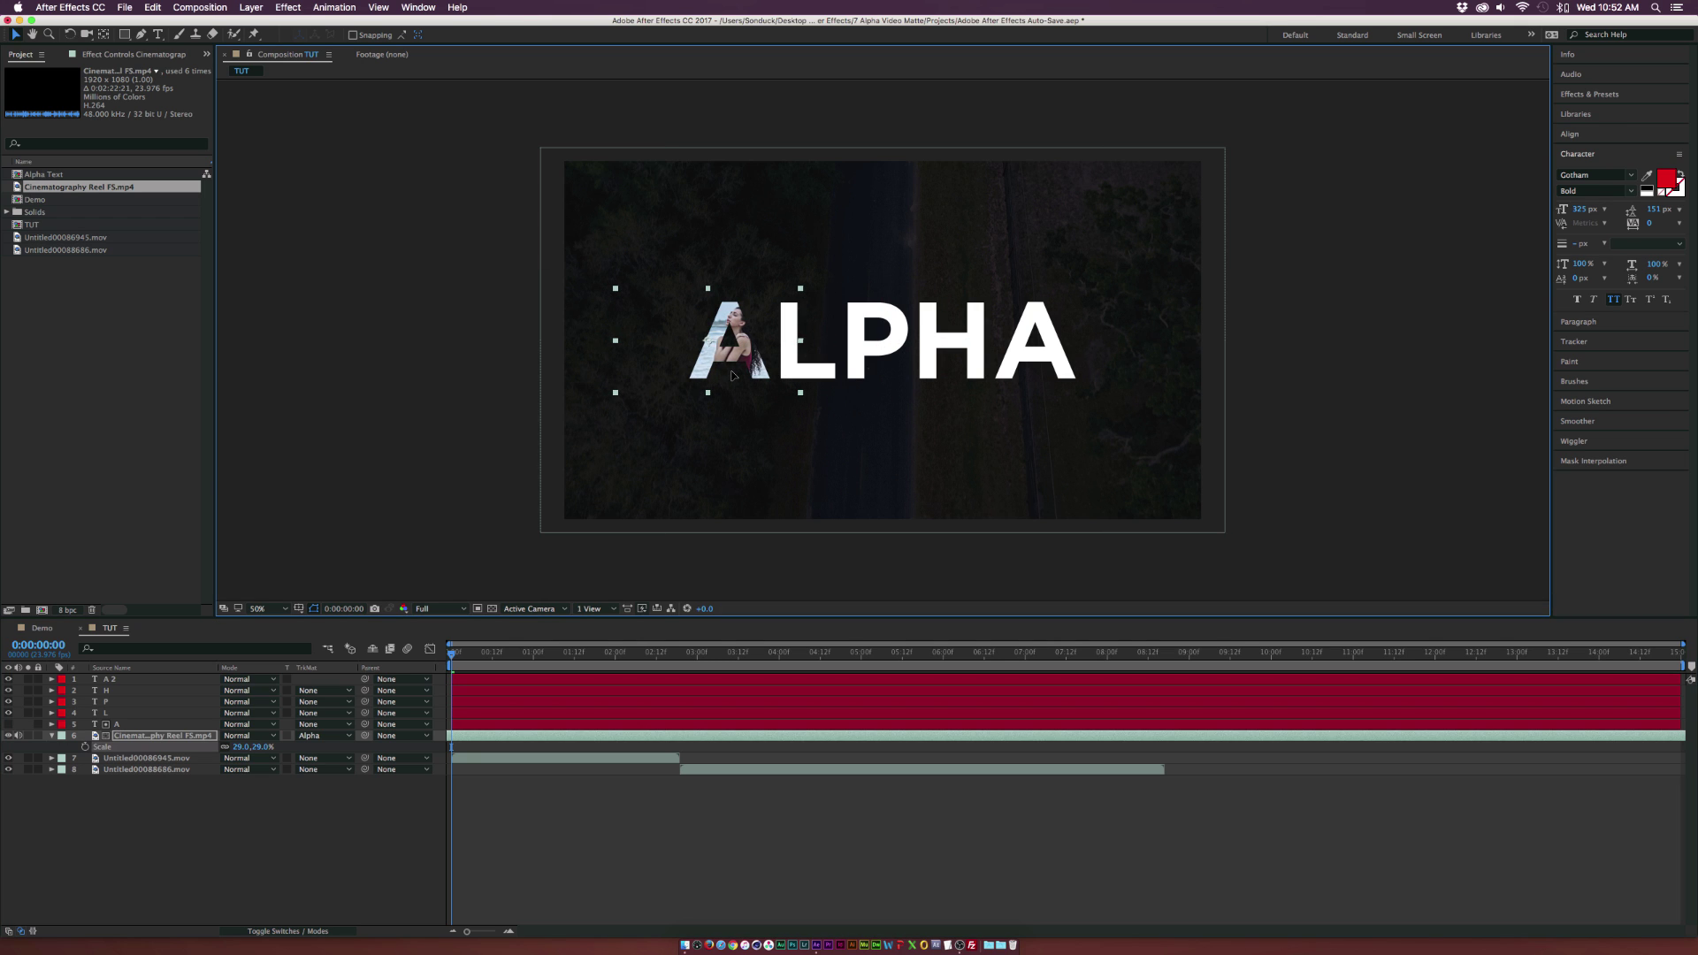
# Step: Add another Cinematography Reel clip under the L layer, alpha-matted by the L
pyautogui.moveTo(196, 775); pyautogui.dragTo(186, 757)
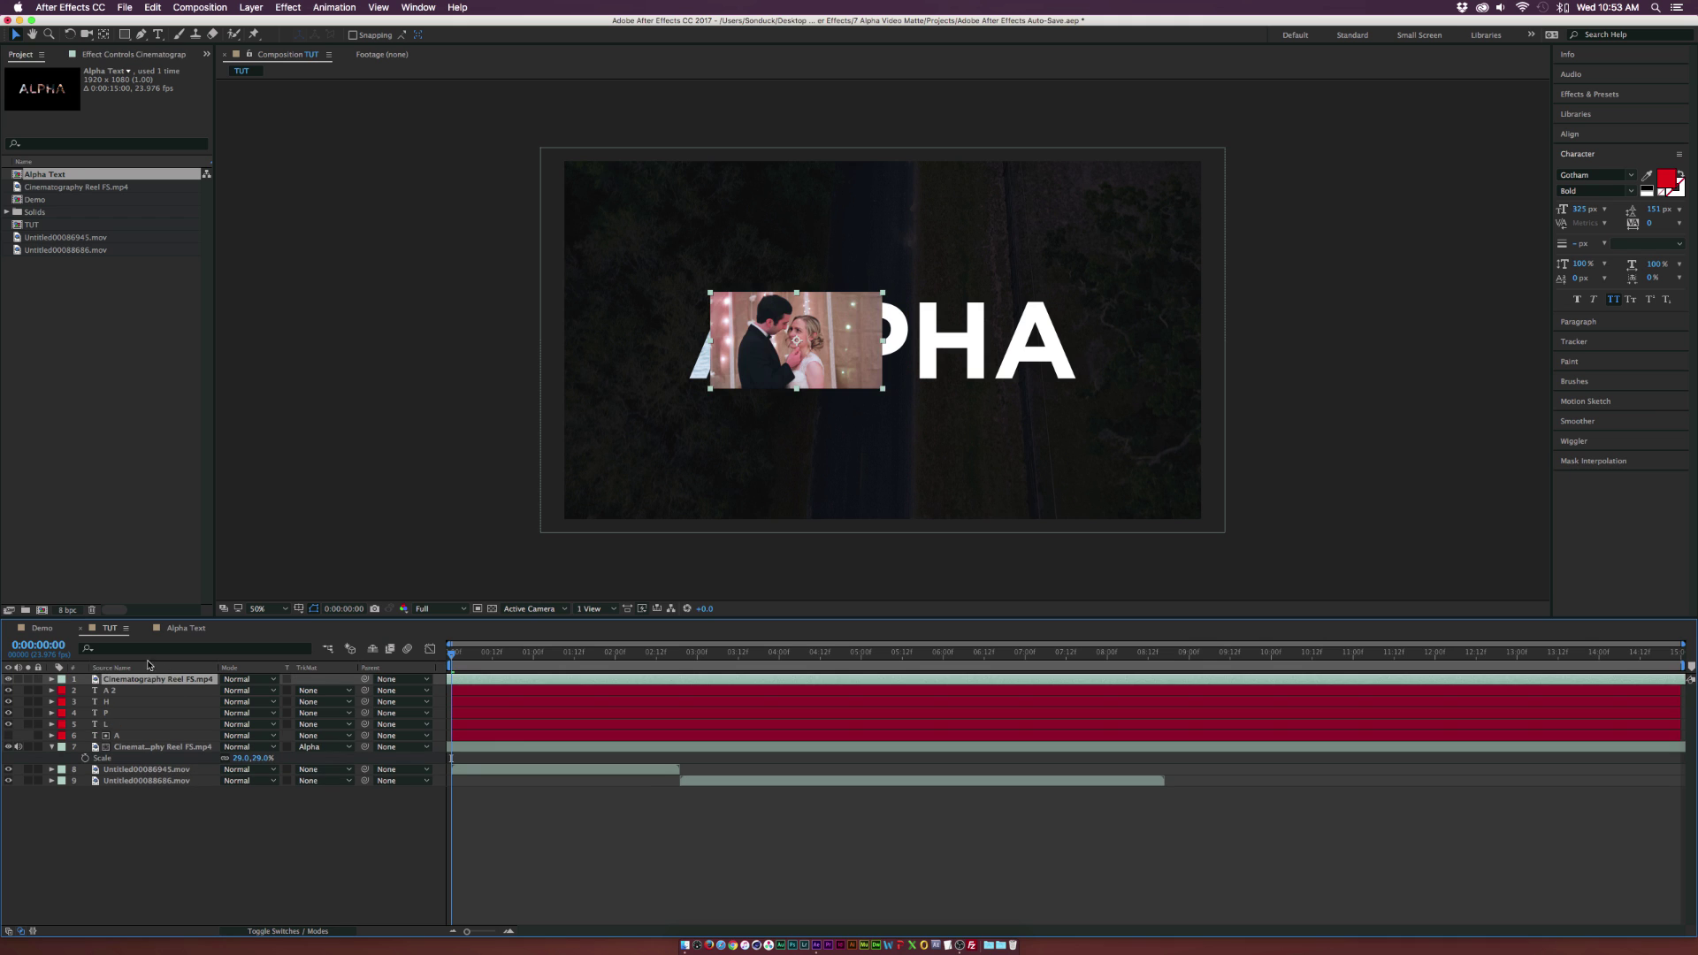
pyautogui.moveTo(126, 681); pyautogui.dragTo(221, 724)
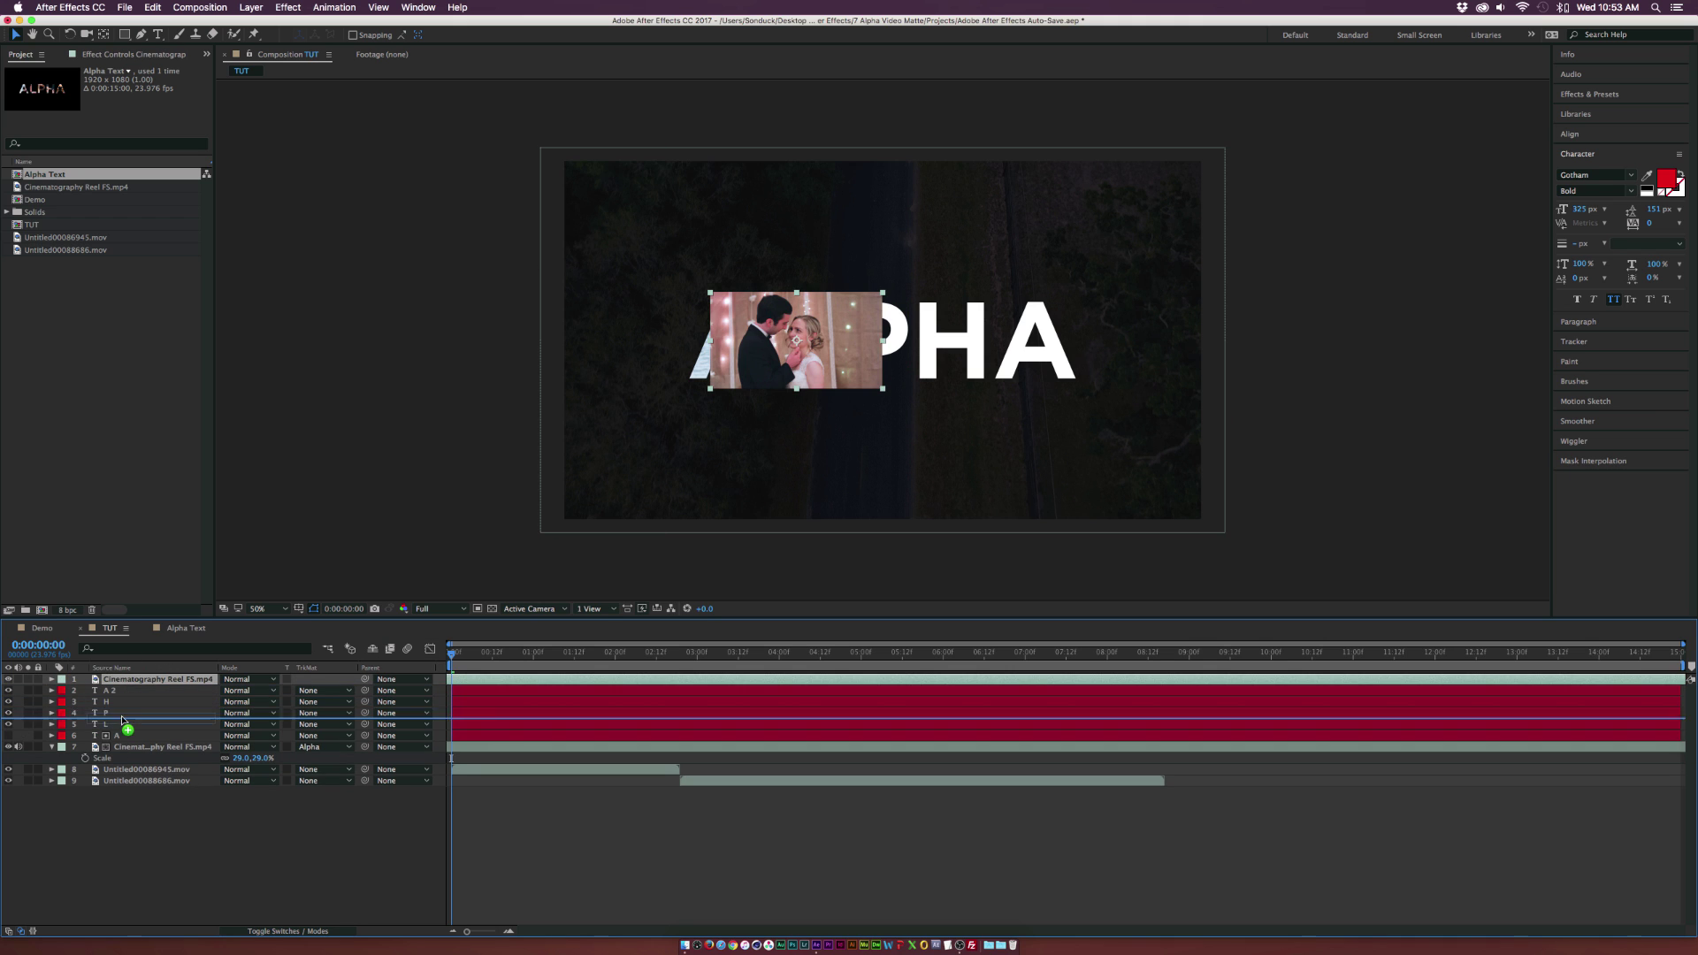
pyautogui.click(326, 724)
pyautogui.click(792, 372)
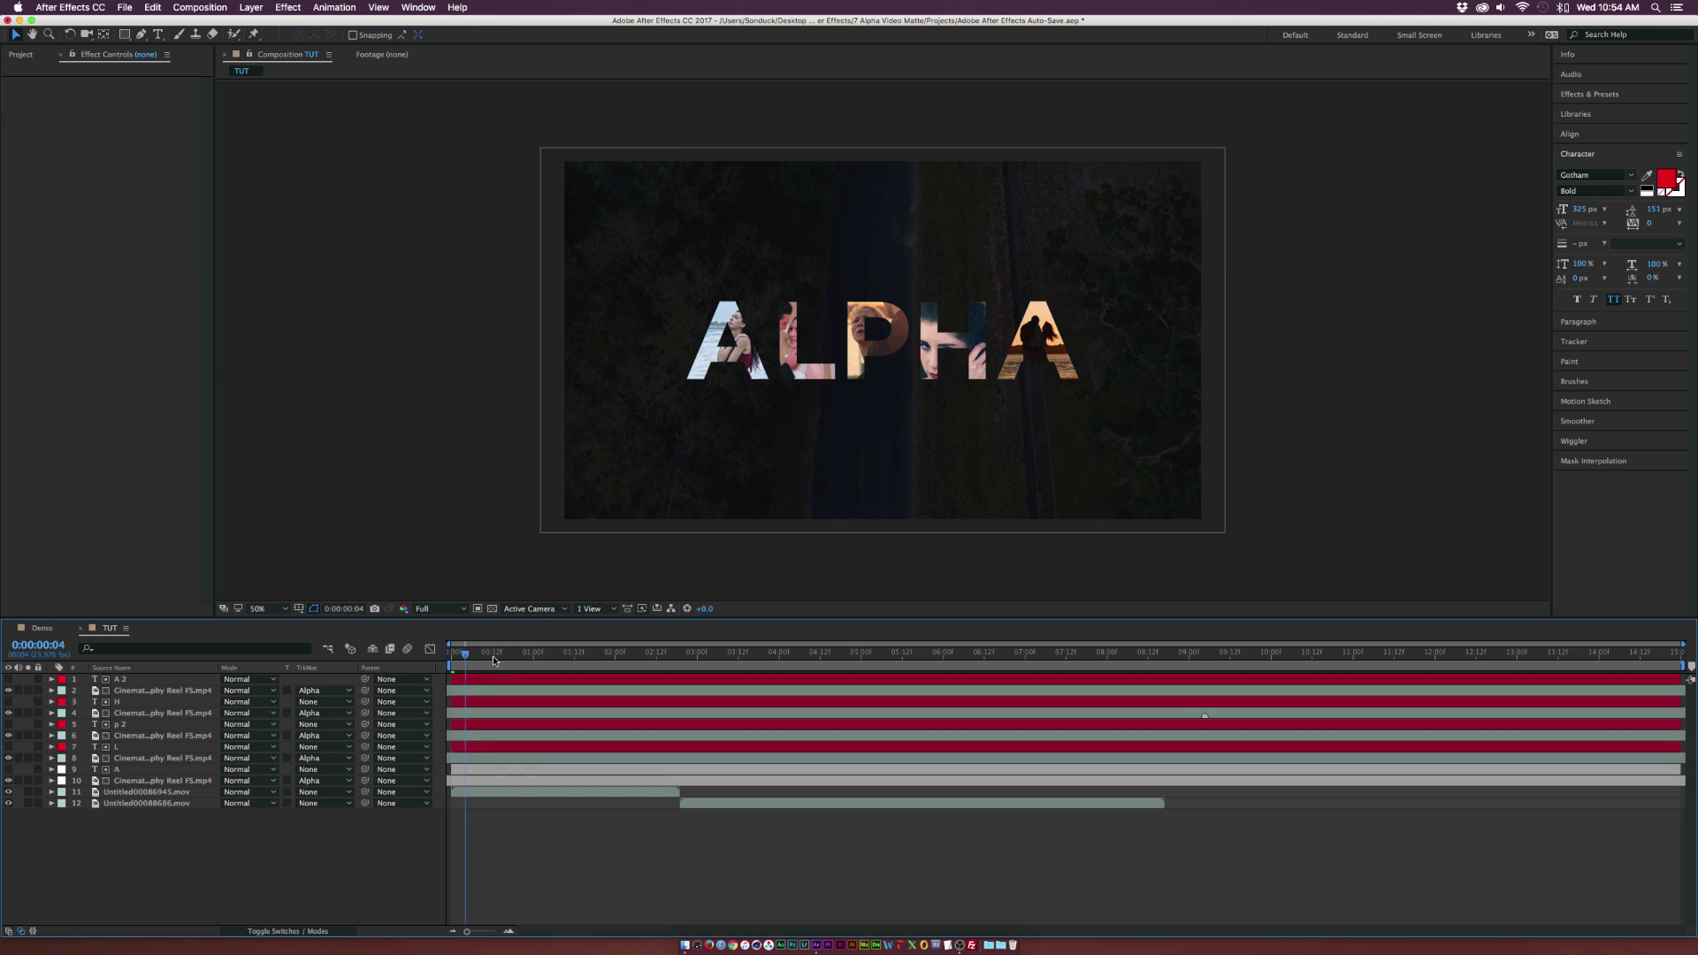
# Step: Pre-compose all letter and clip layers into a 'Text' layer with Collapse Transformations on
pyautogui.press('Home')
pyautogui.click(139, 780)
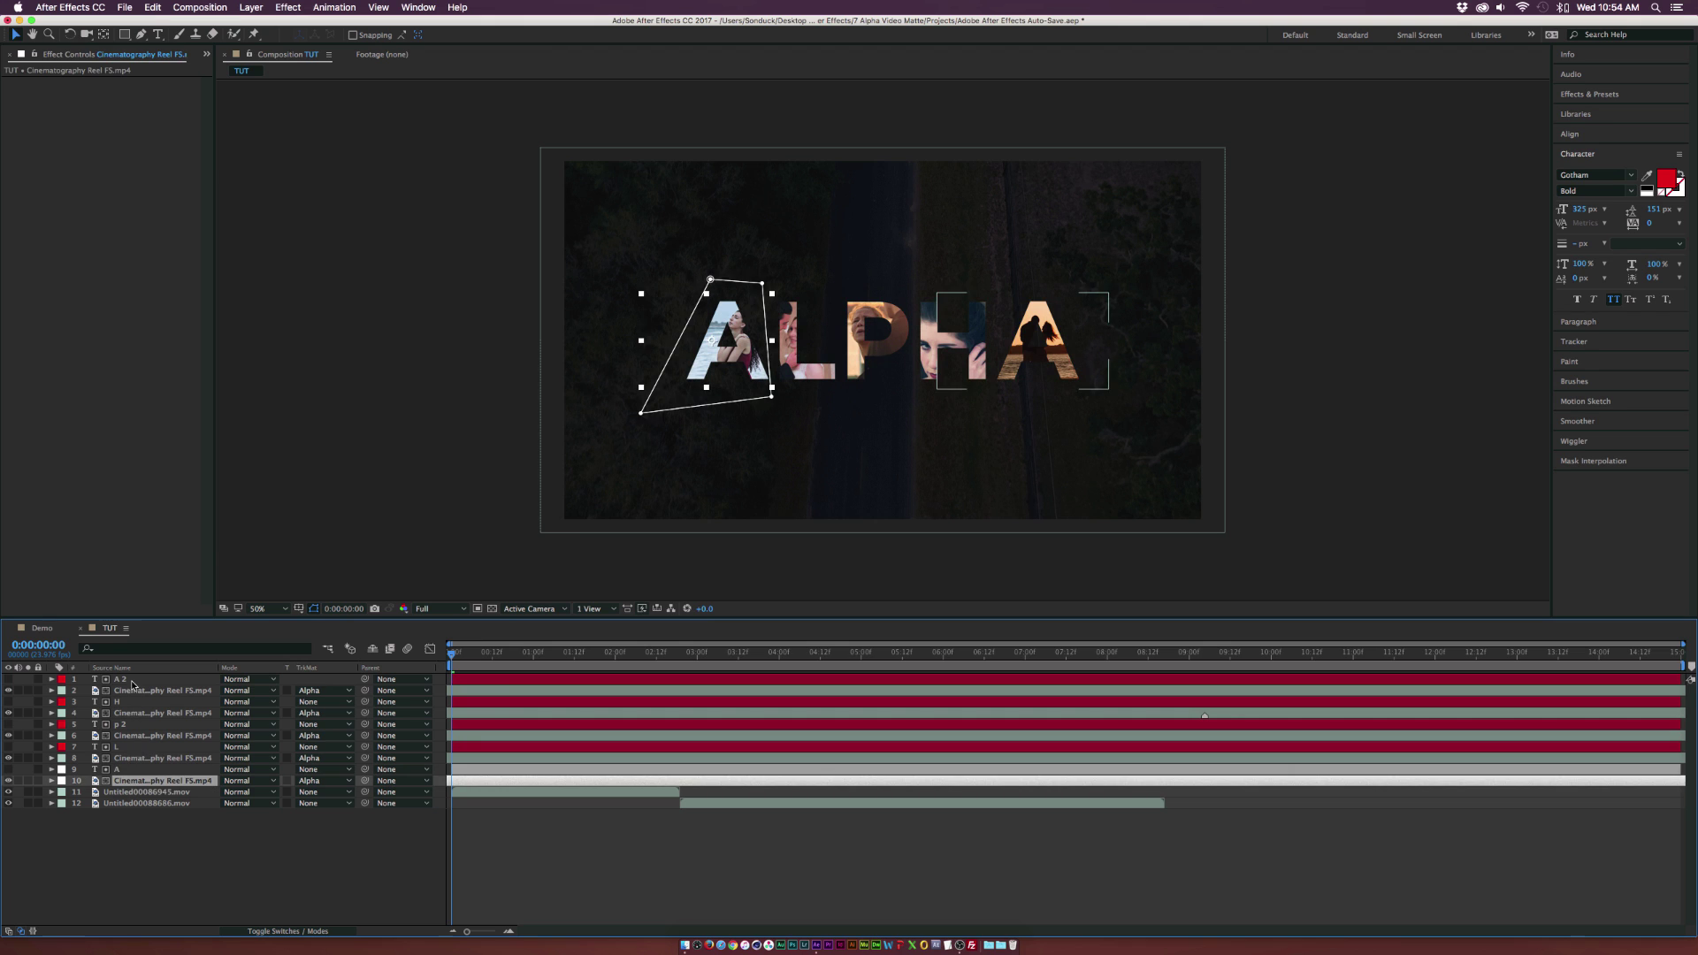
pyautogui.keyDown('shift'); pyautogui.click(134, 679); pyautogui.keyUp('shift')
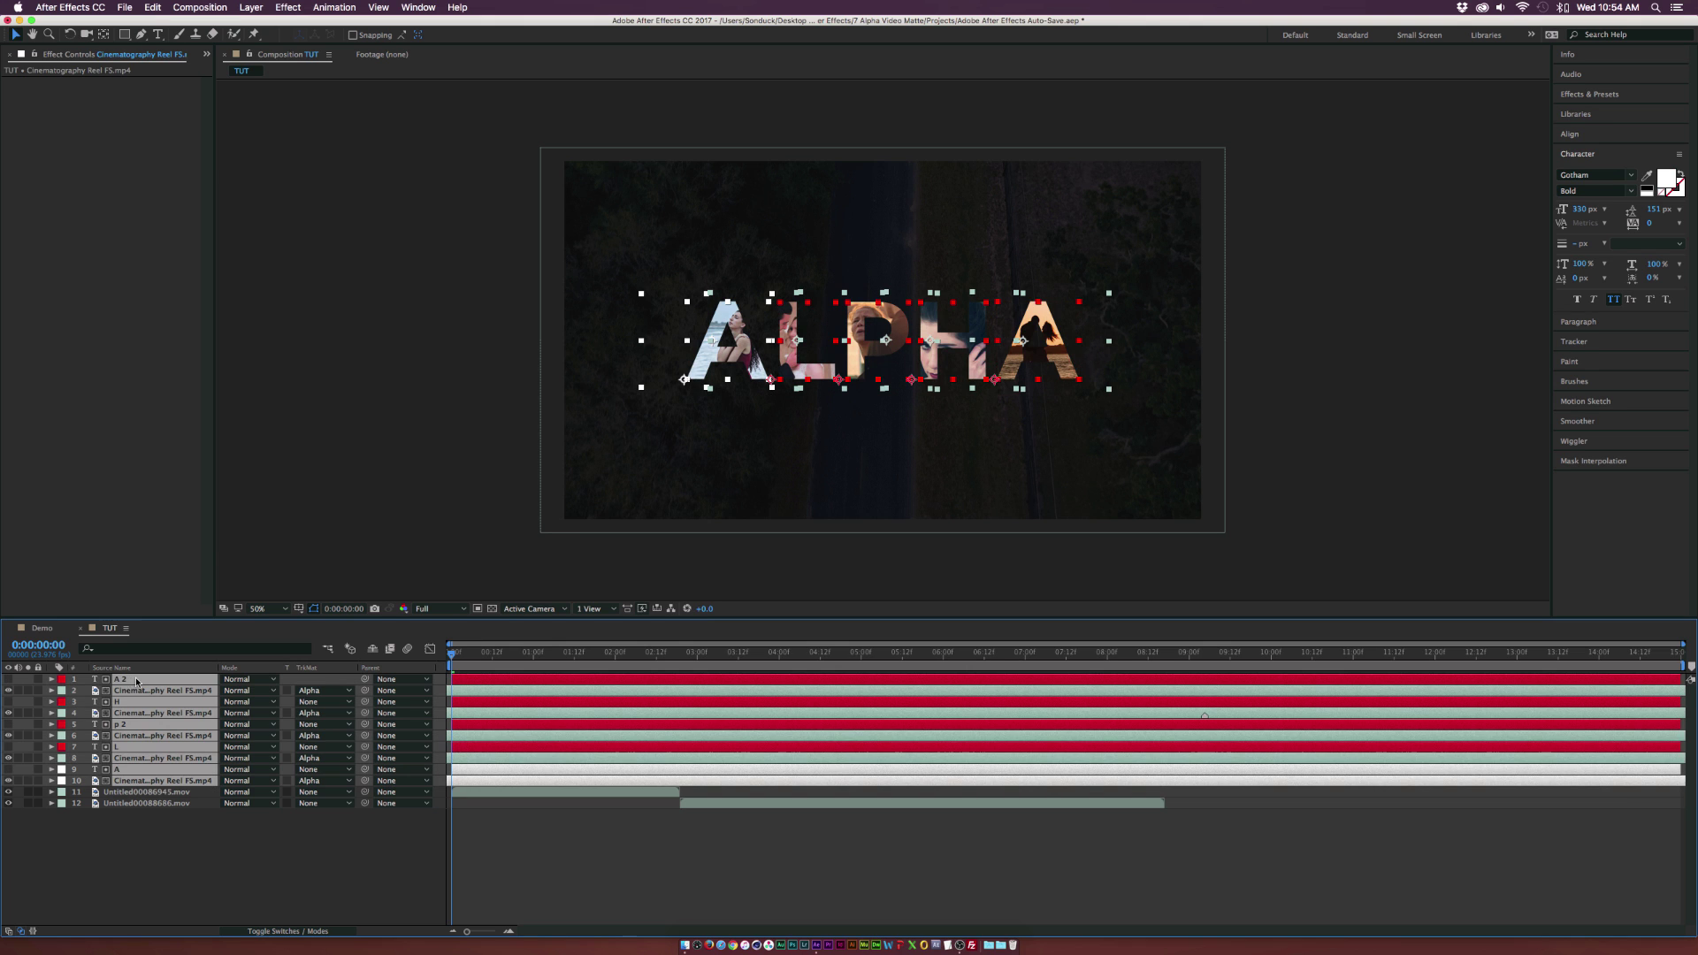
pyautogui.click(250, 8)
pyautogui.click(279, 462)
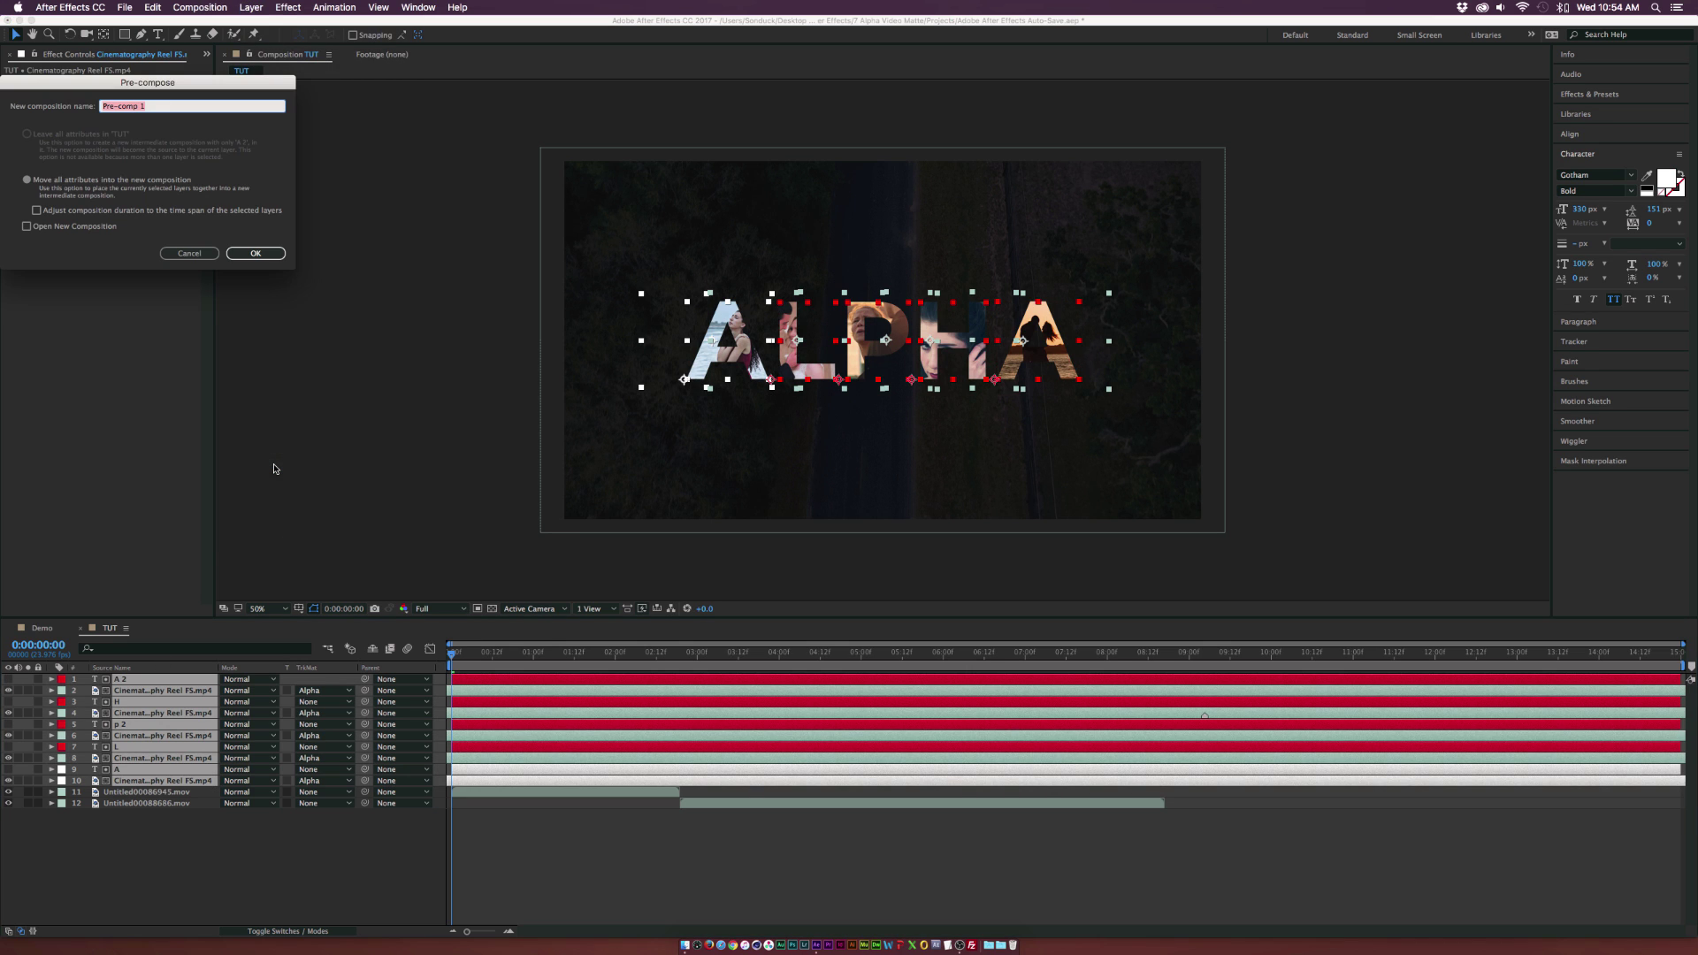
pyautogui.write('Text')
pyautogui.press('Return')
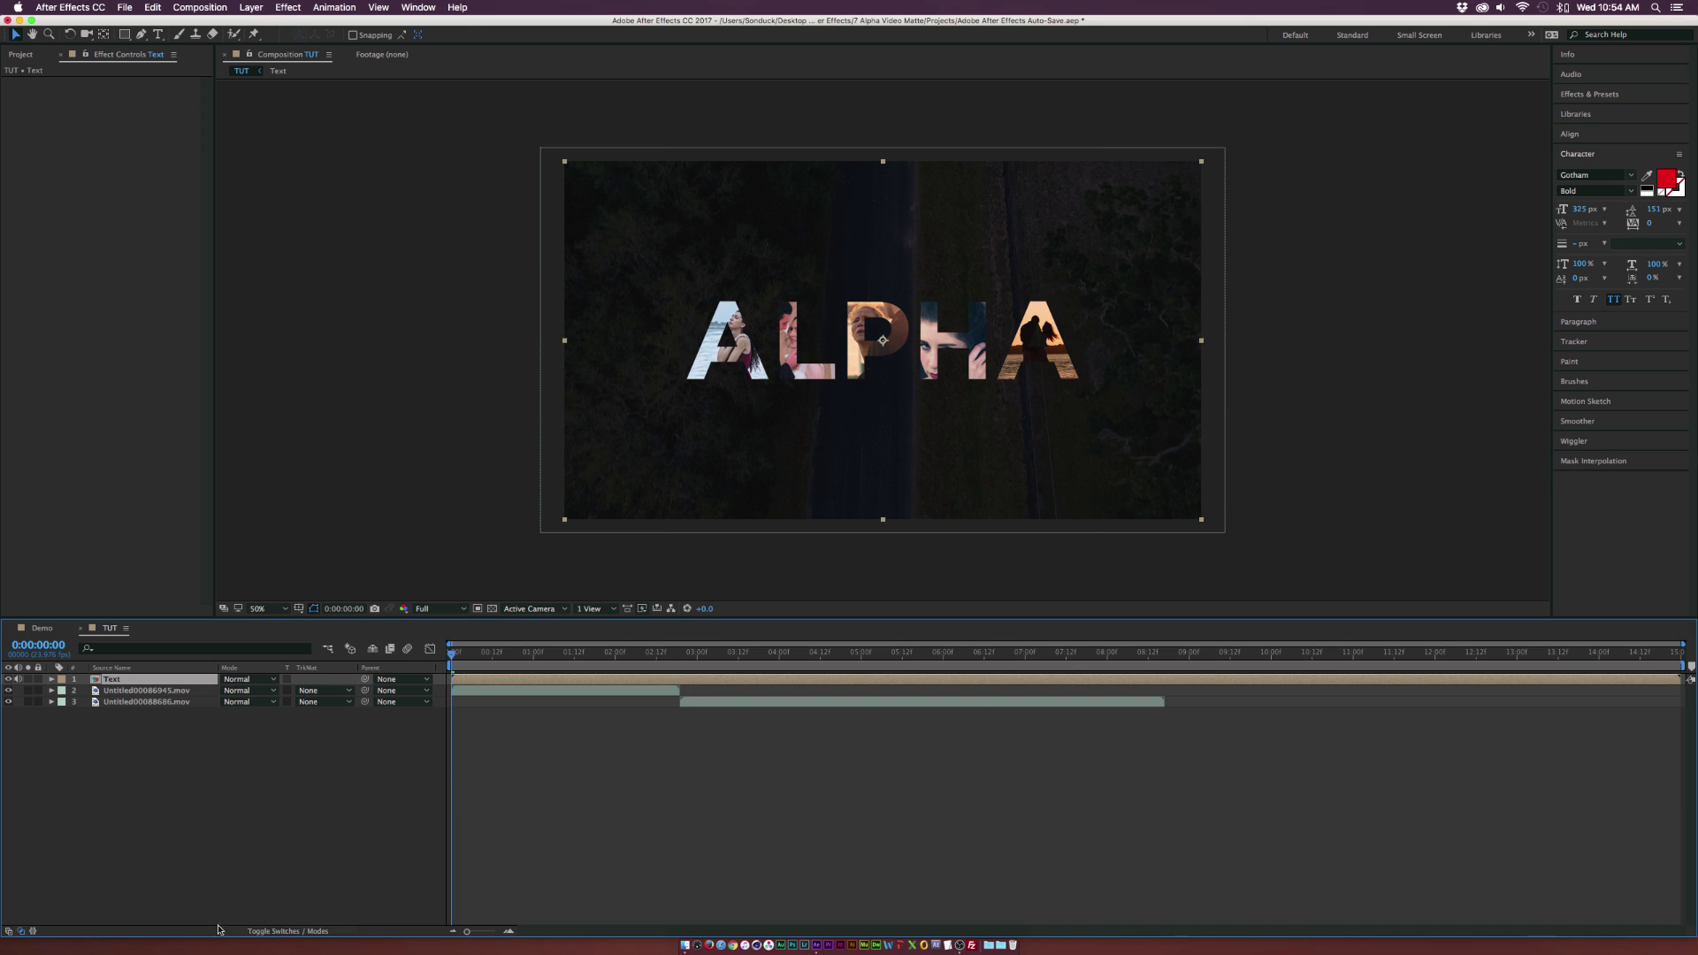
pyautogui.click(281, 929)
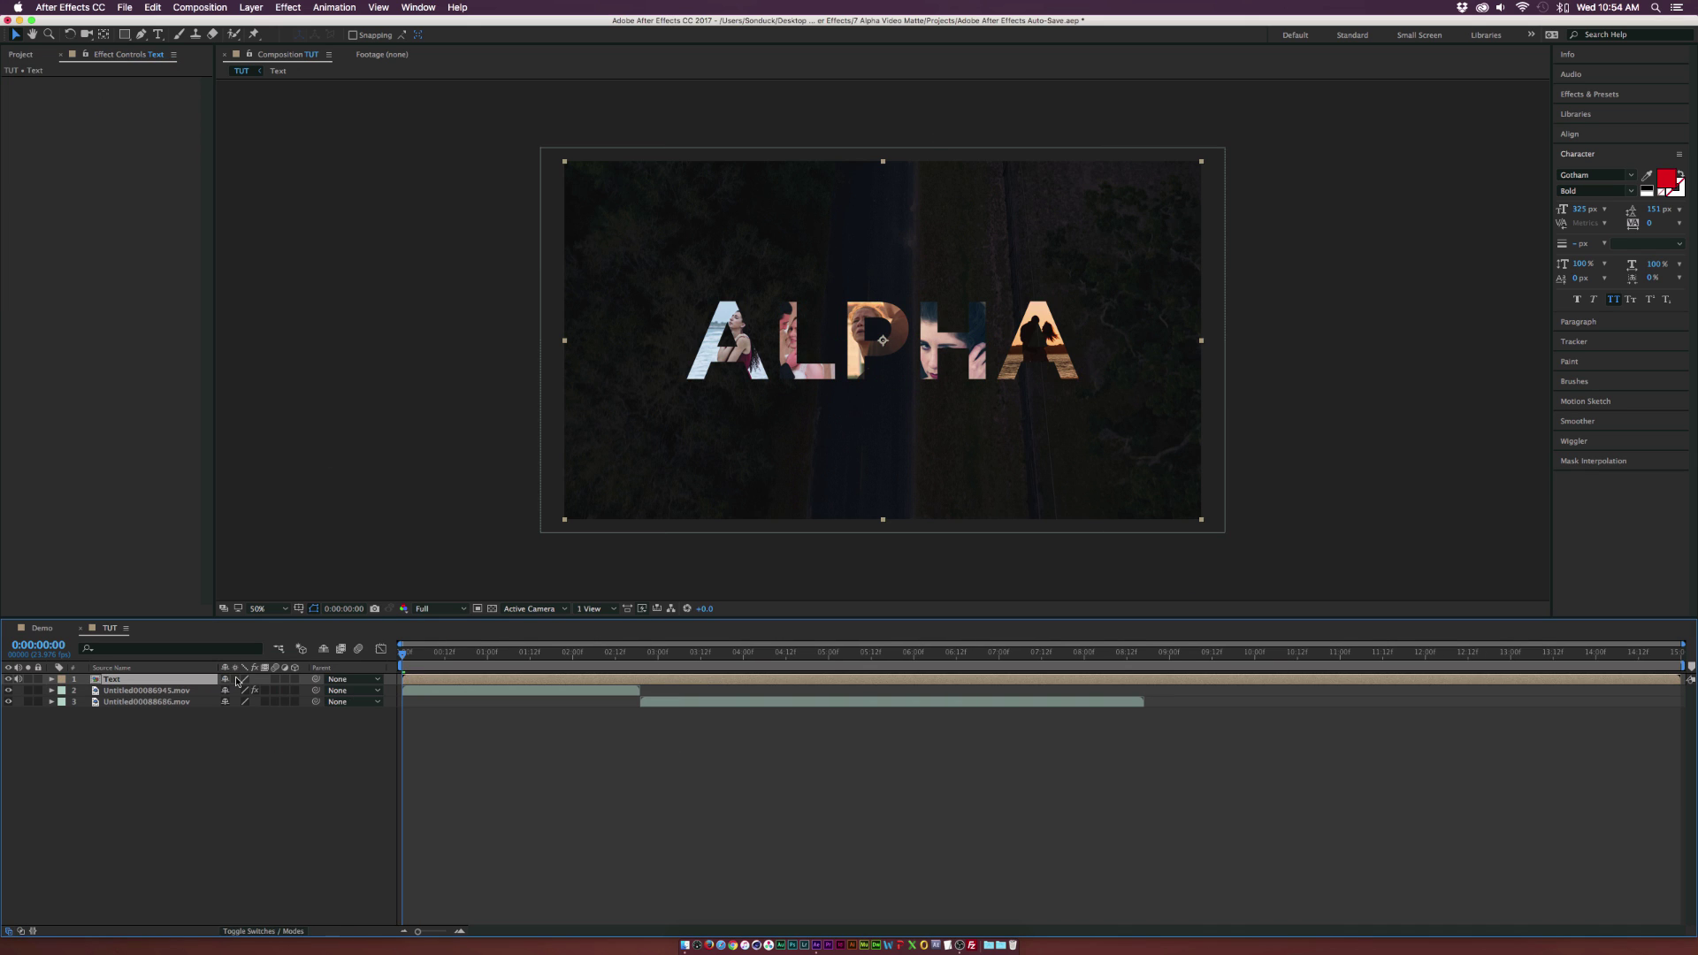
pyautogui.click(235, 679)
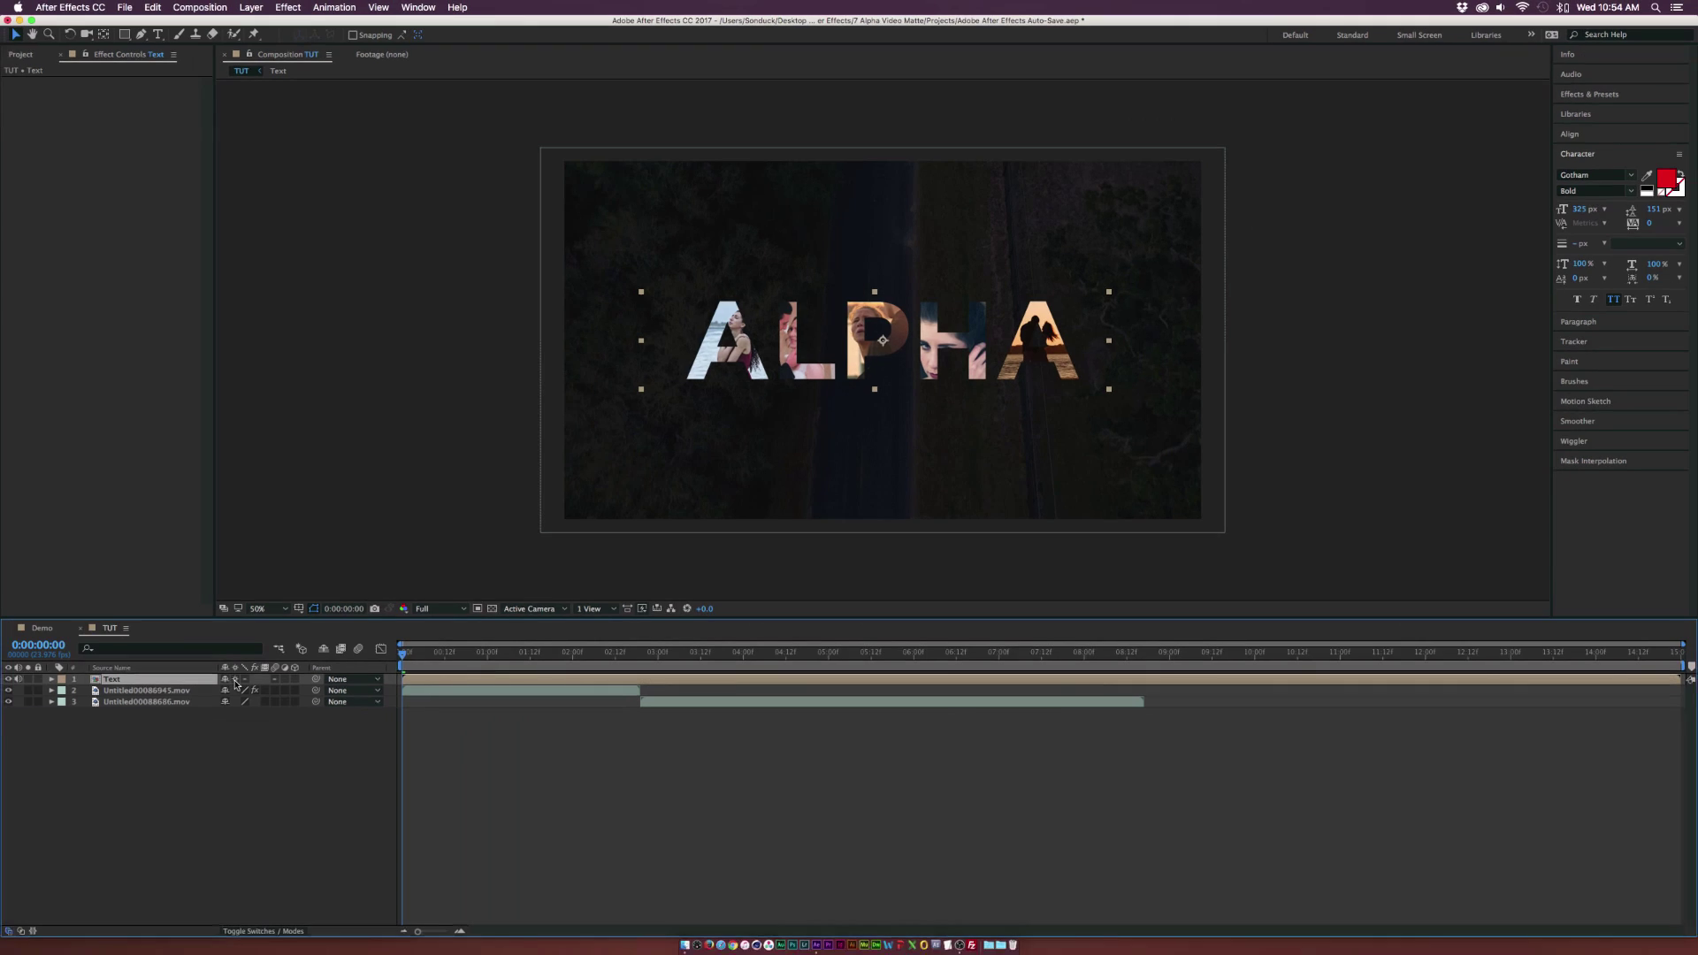
# Step: Keyframe the Text layer's scale from 134% at 0s to 114% at 5s, then view Demo
pyautogui.press('s')
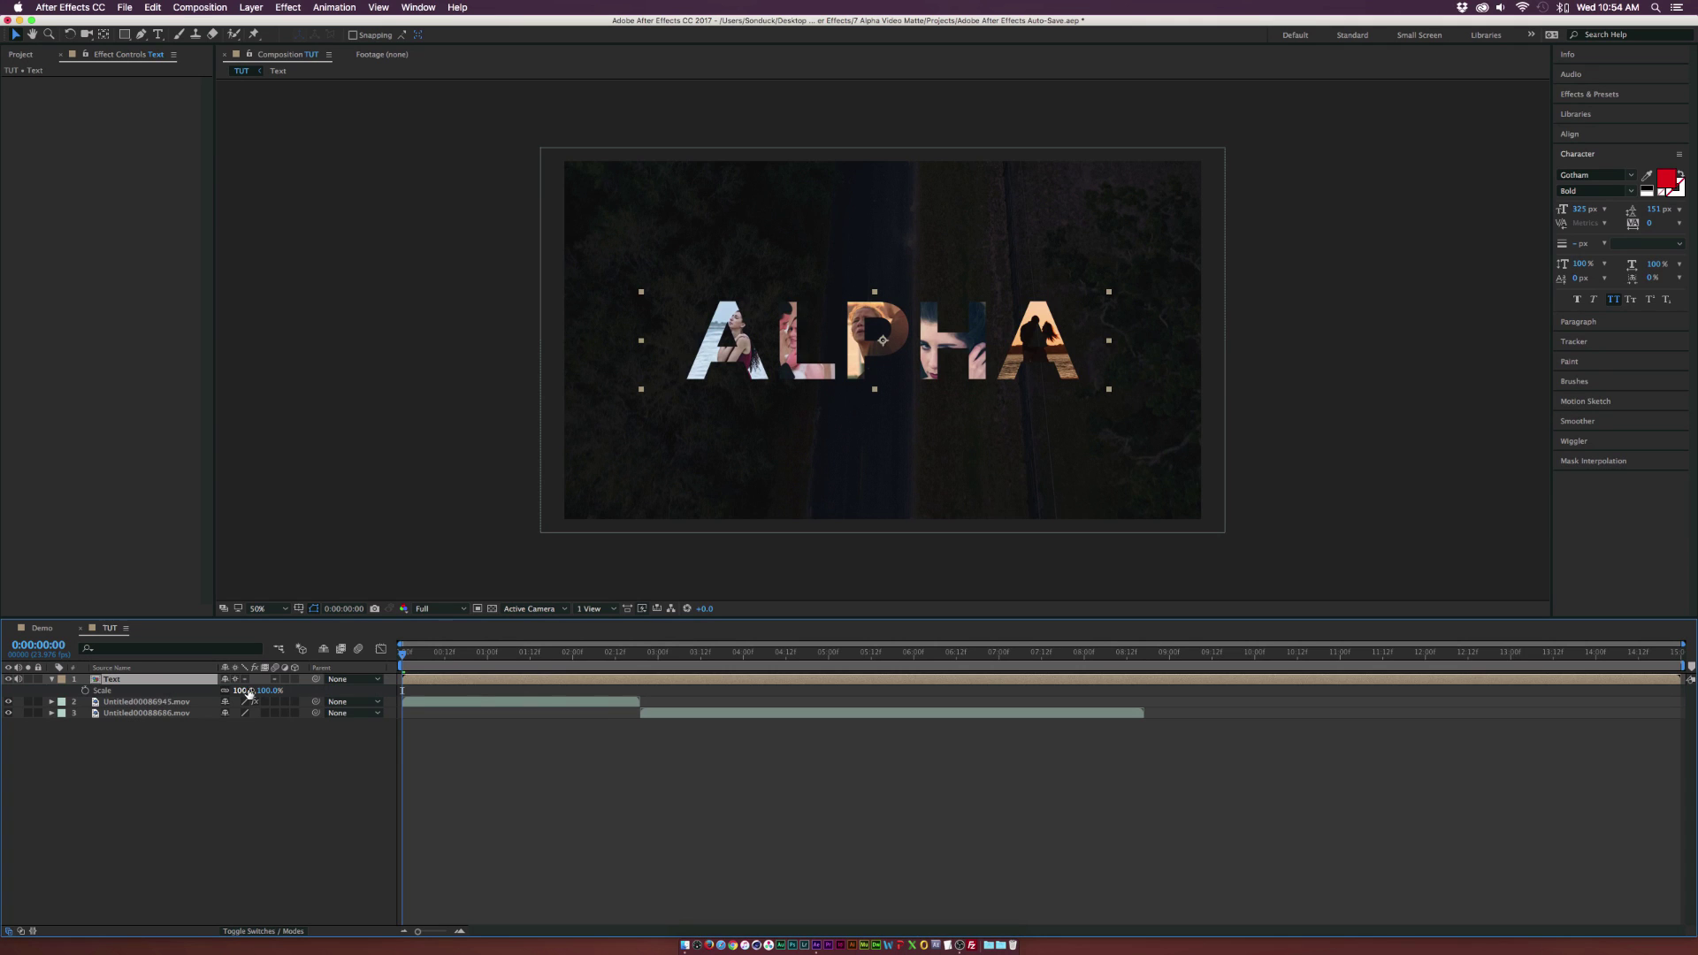
pyautogui.moveTo(249, 692); pyautogui.dragTo(265, 708)
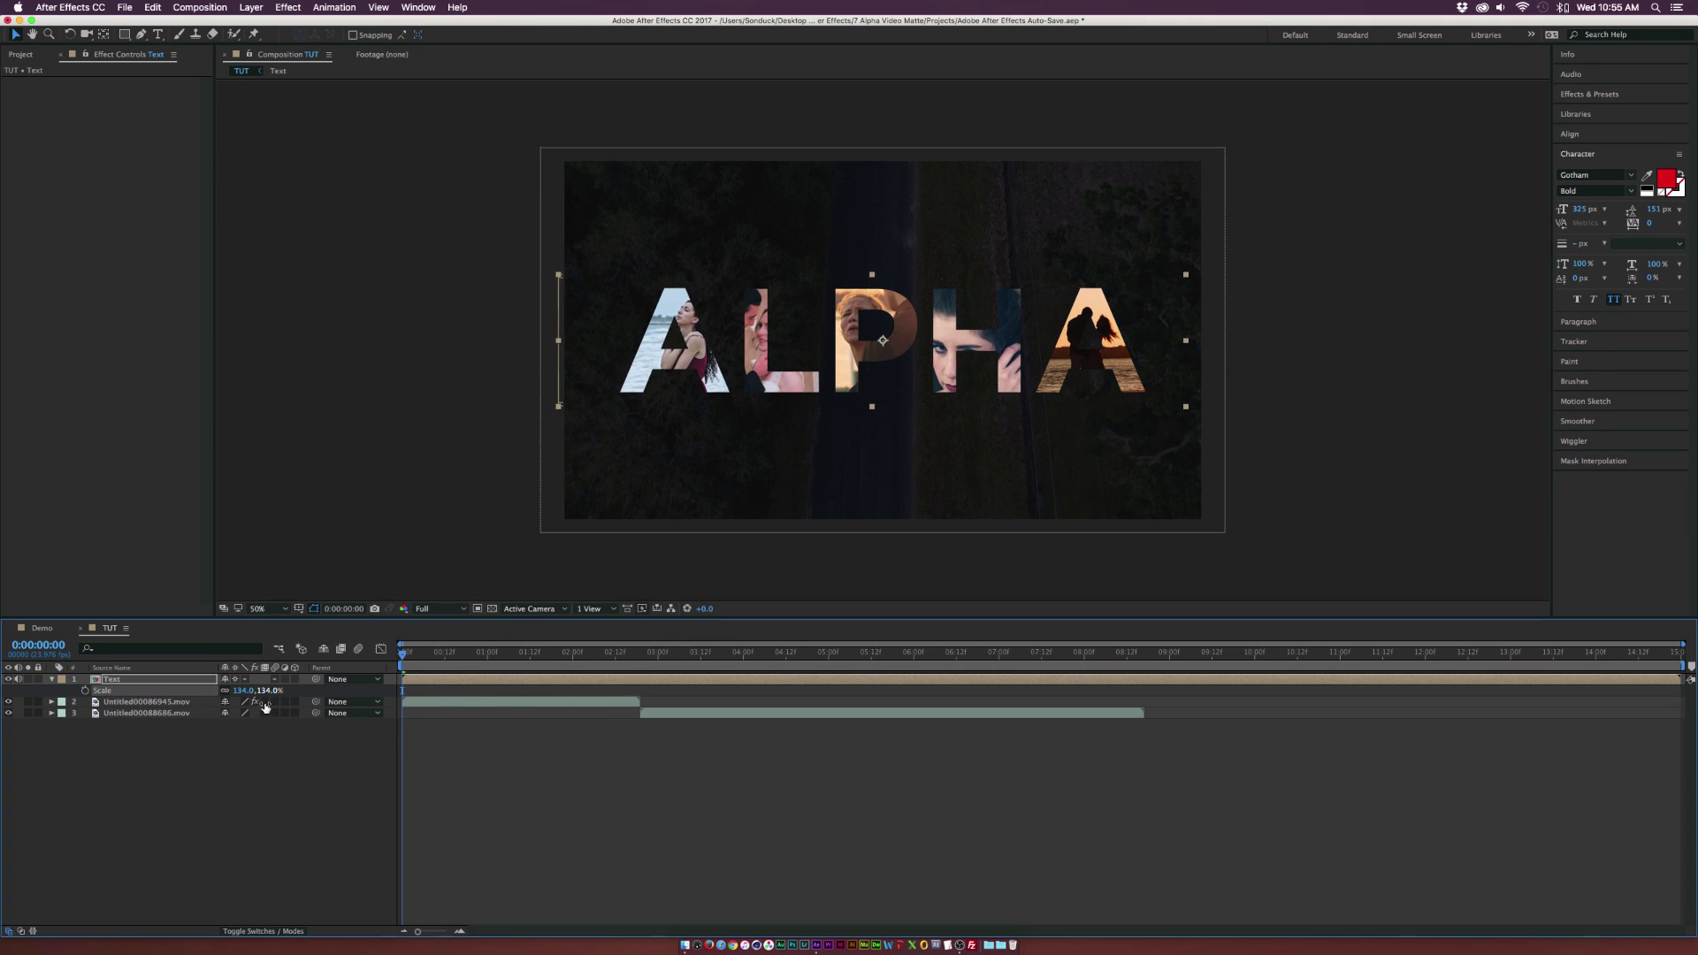
pyautogui.click(112, 689)
pyautogui.moveTo(687, 648); pyautogui.dragTo(829, 650)
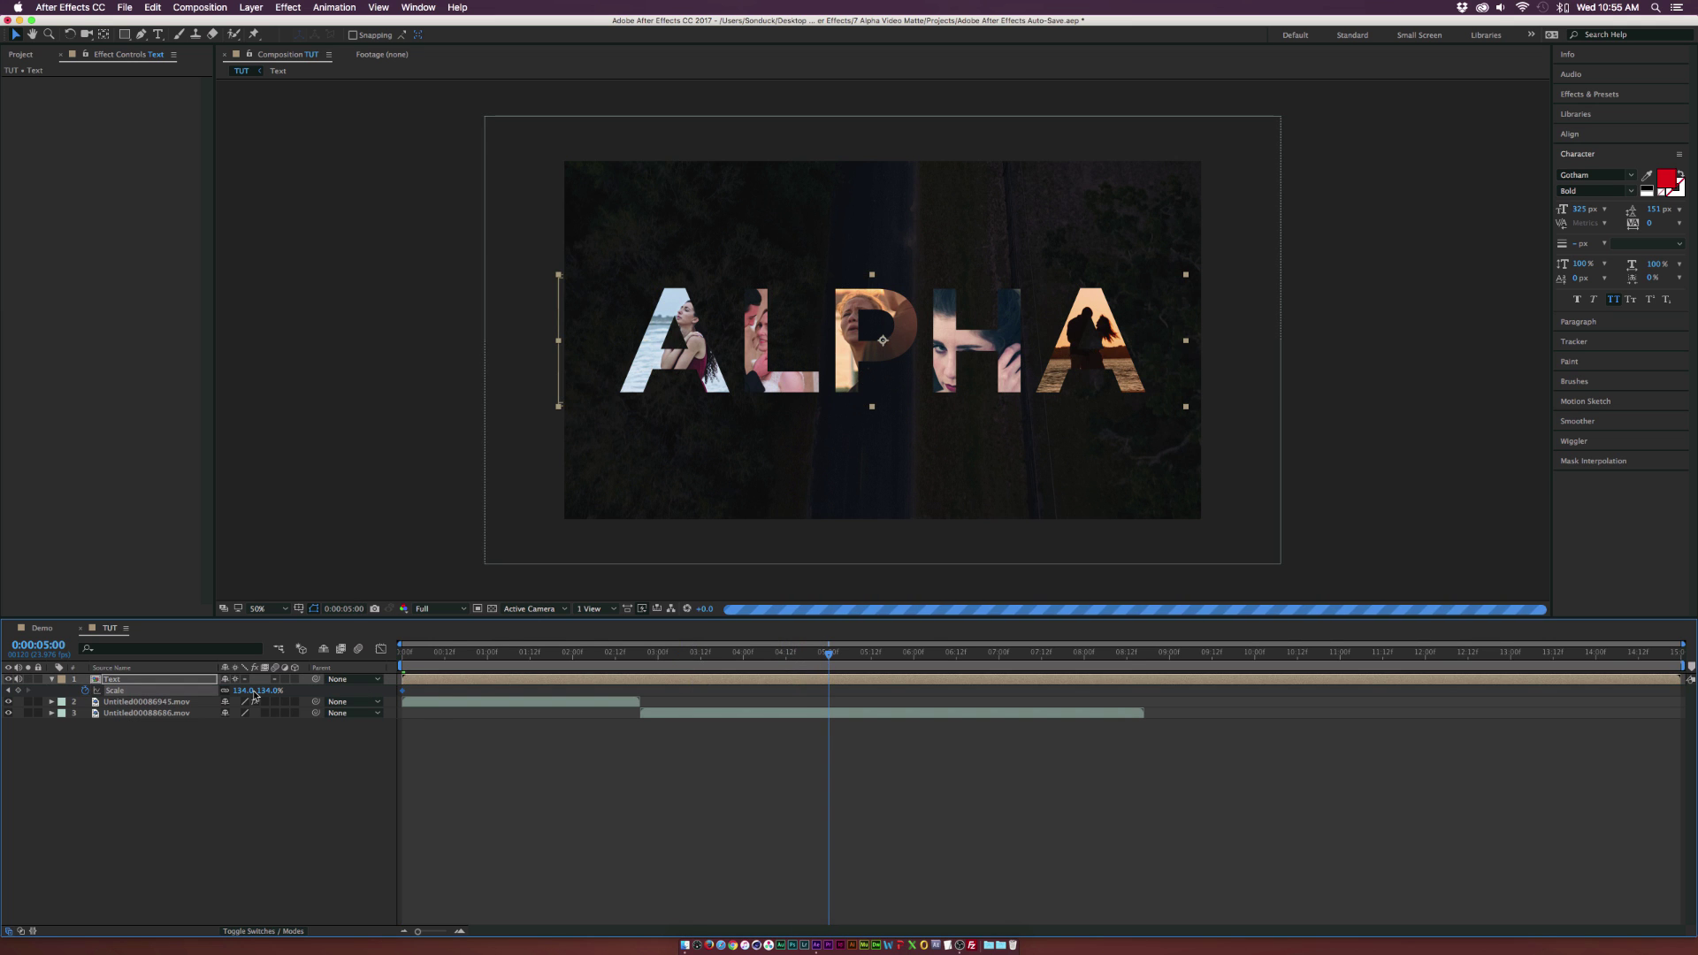
pyautogui.moveTo(253, 695); pyautogui.dragTo(236, 691)
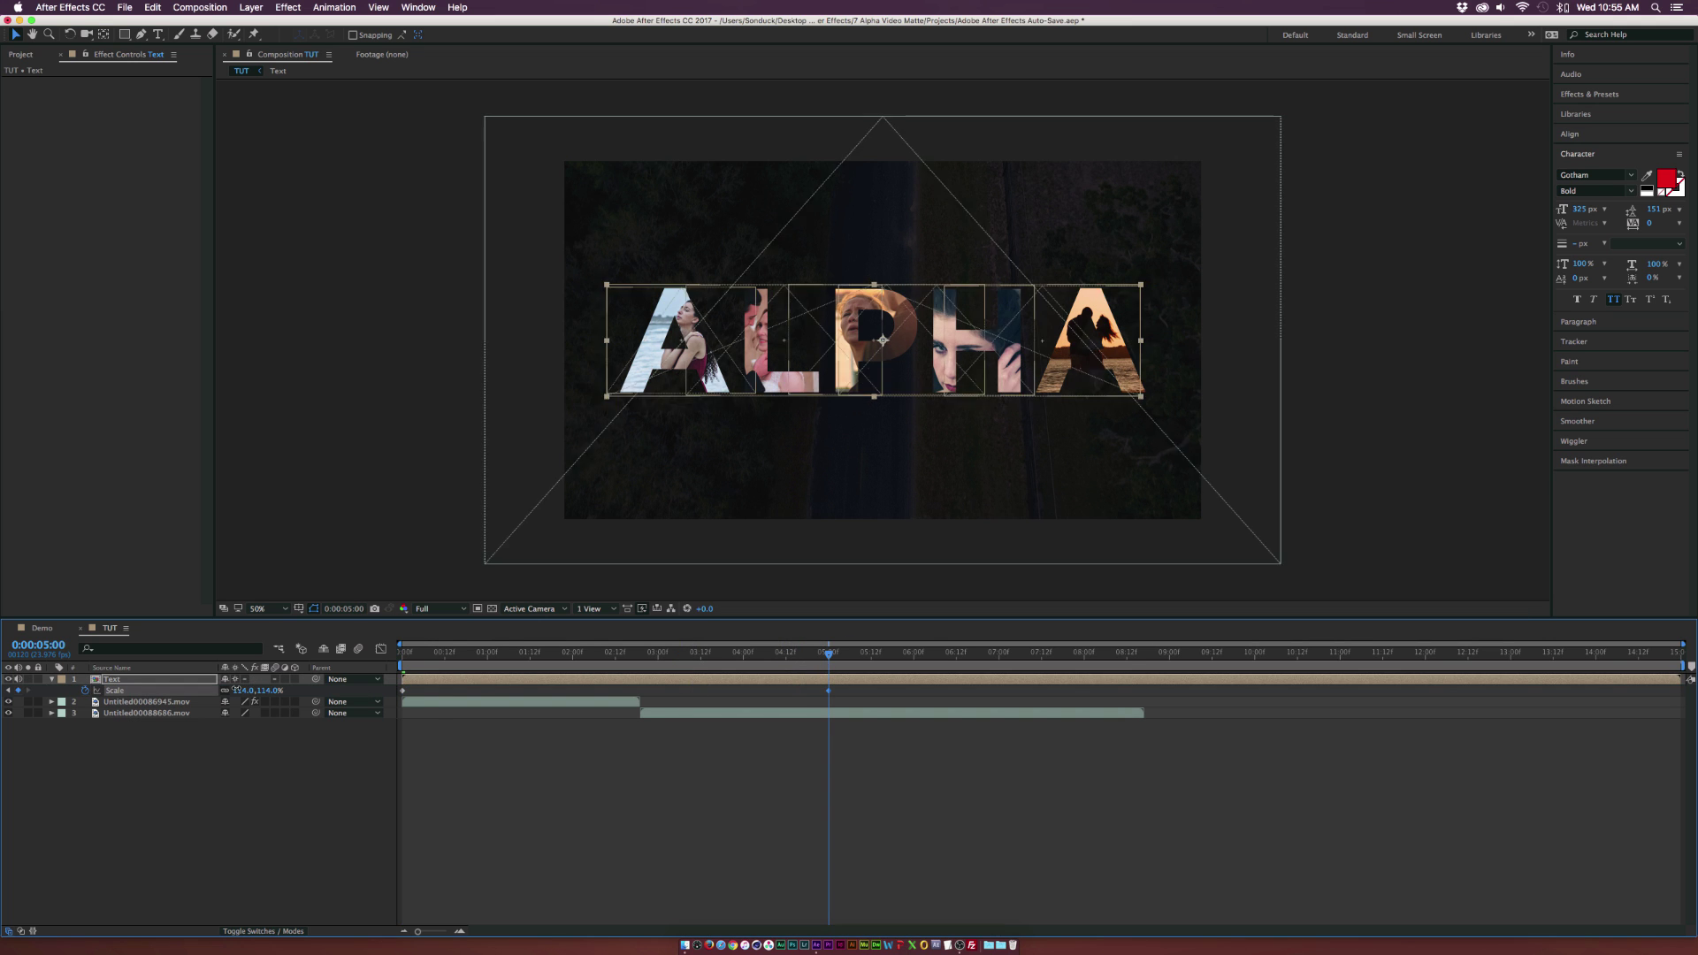
pyautogui.click(43, 629)
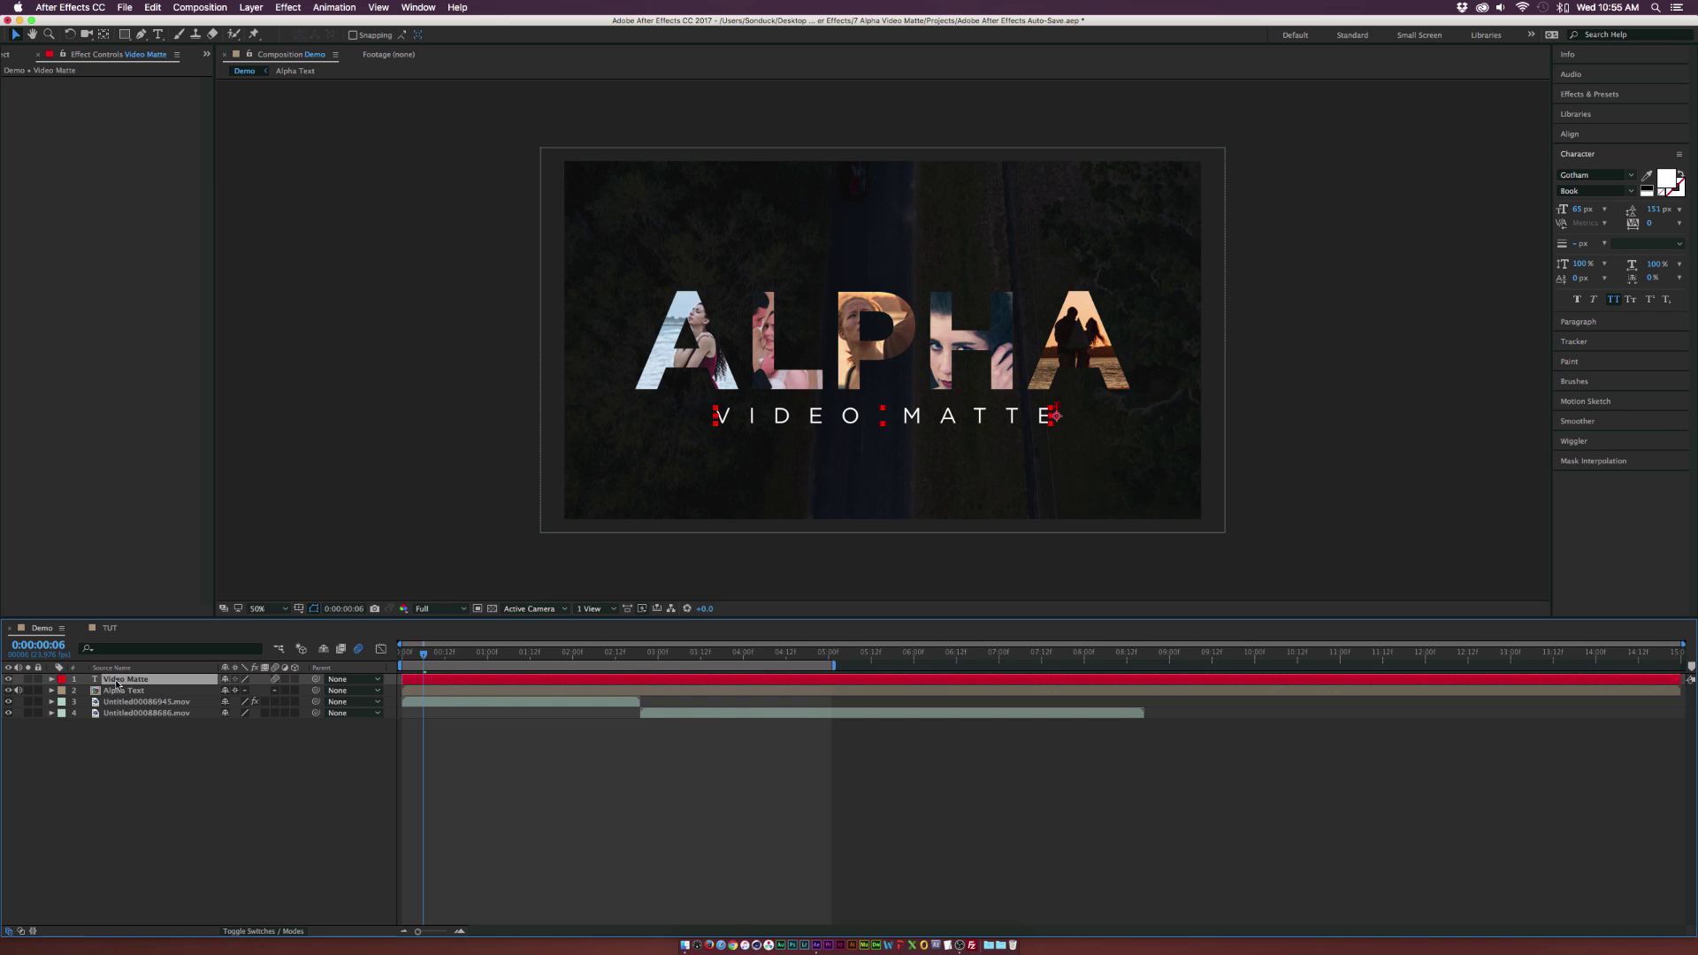
# Step: In TUT, add a Tracking animator to the Video Matte layer and review its 0s–5s keyframes
pyautogui.click(111, 628)
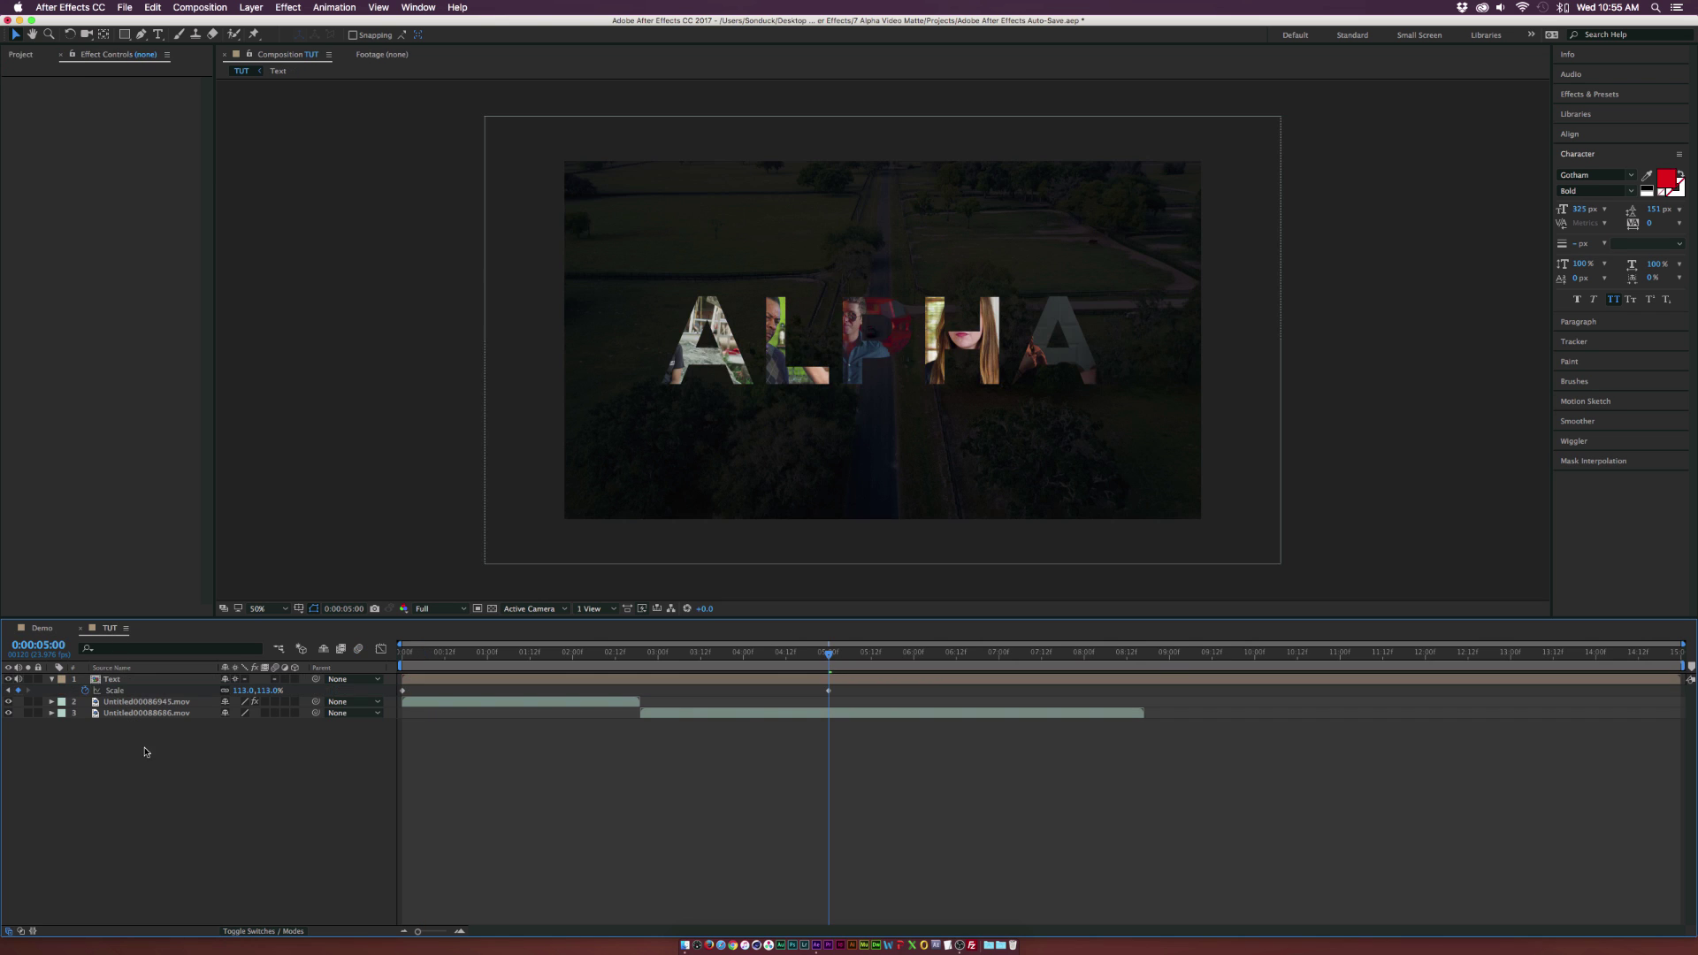
pyautogui.click(52, 679)
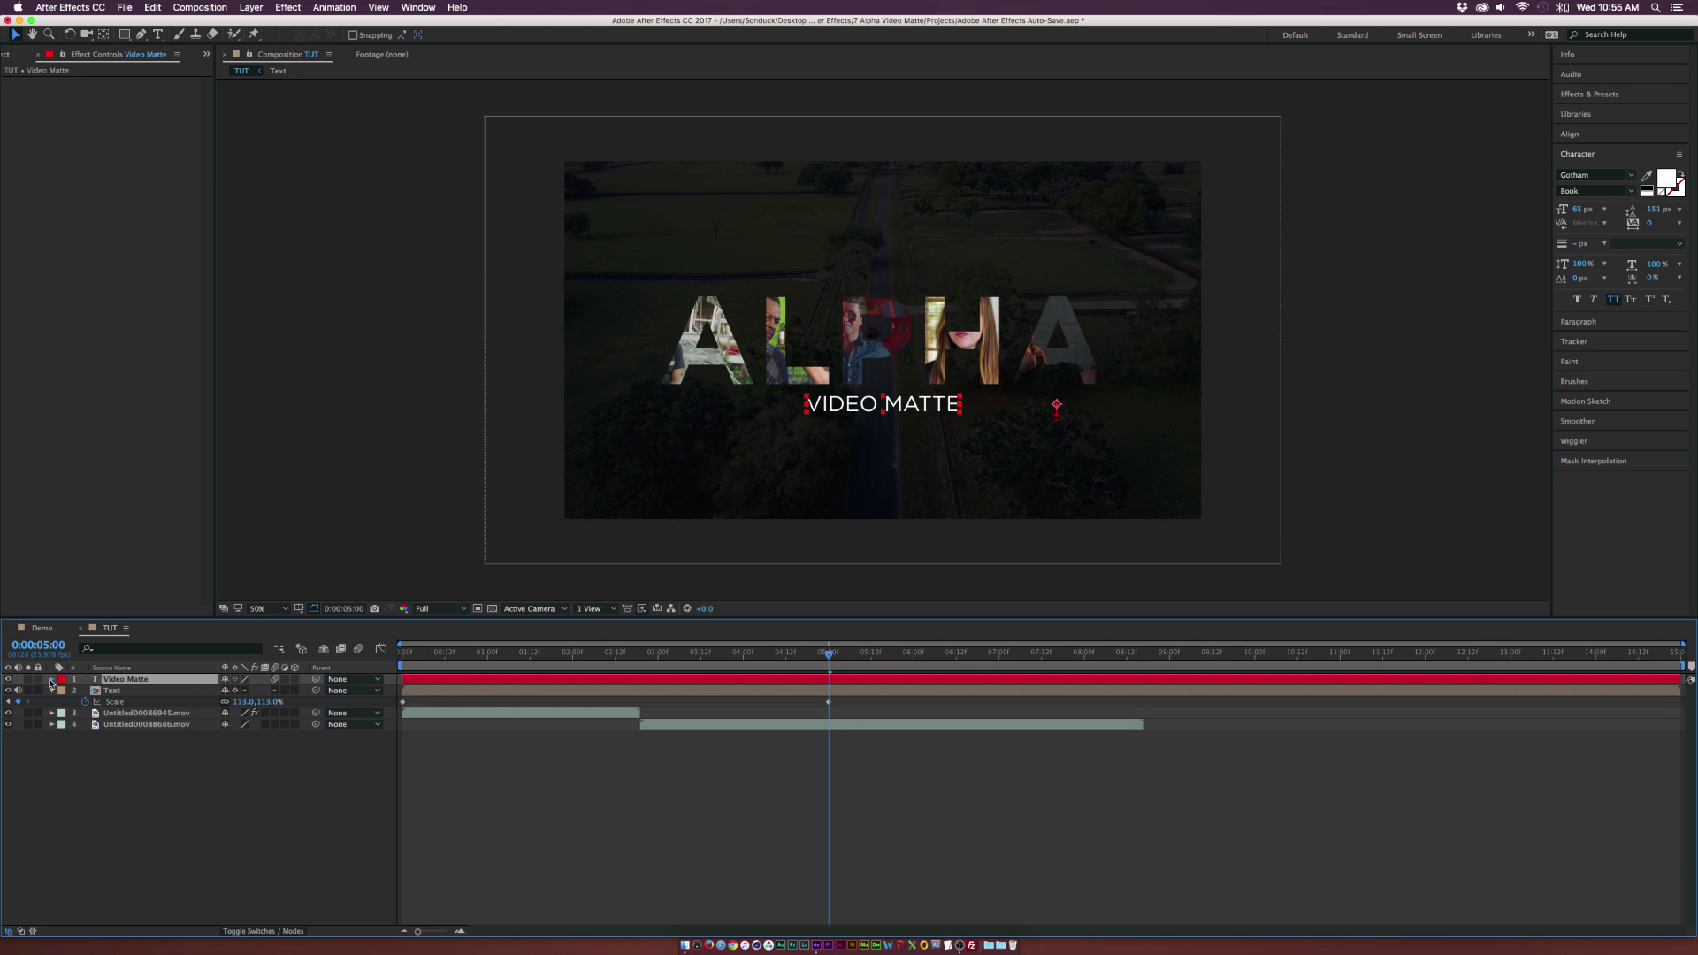
pyautogui.click(301, 691)
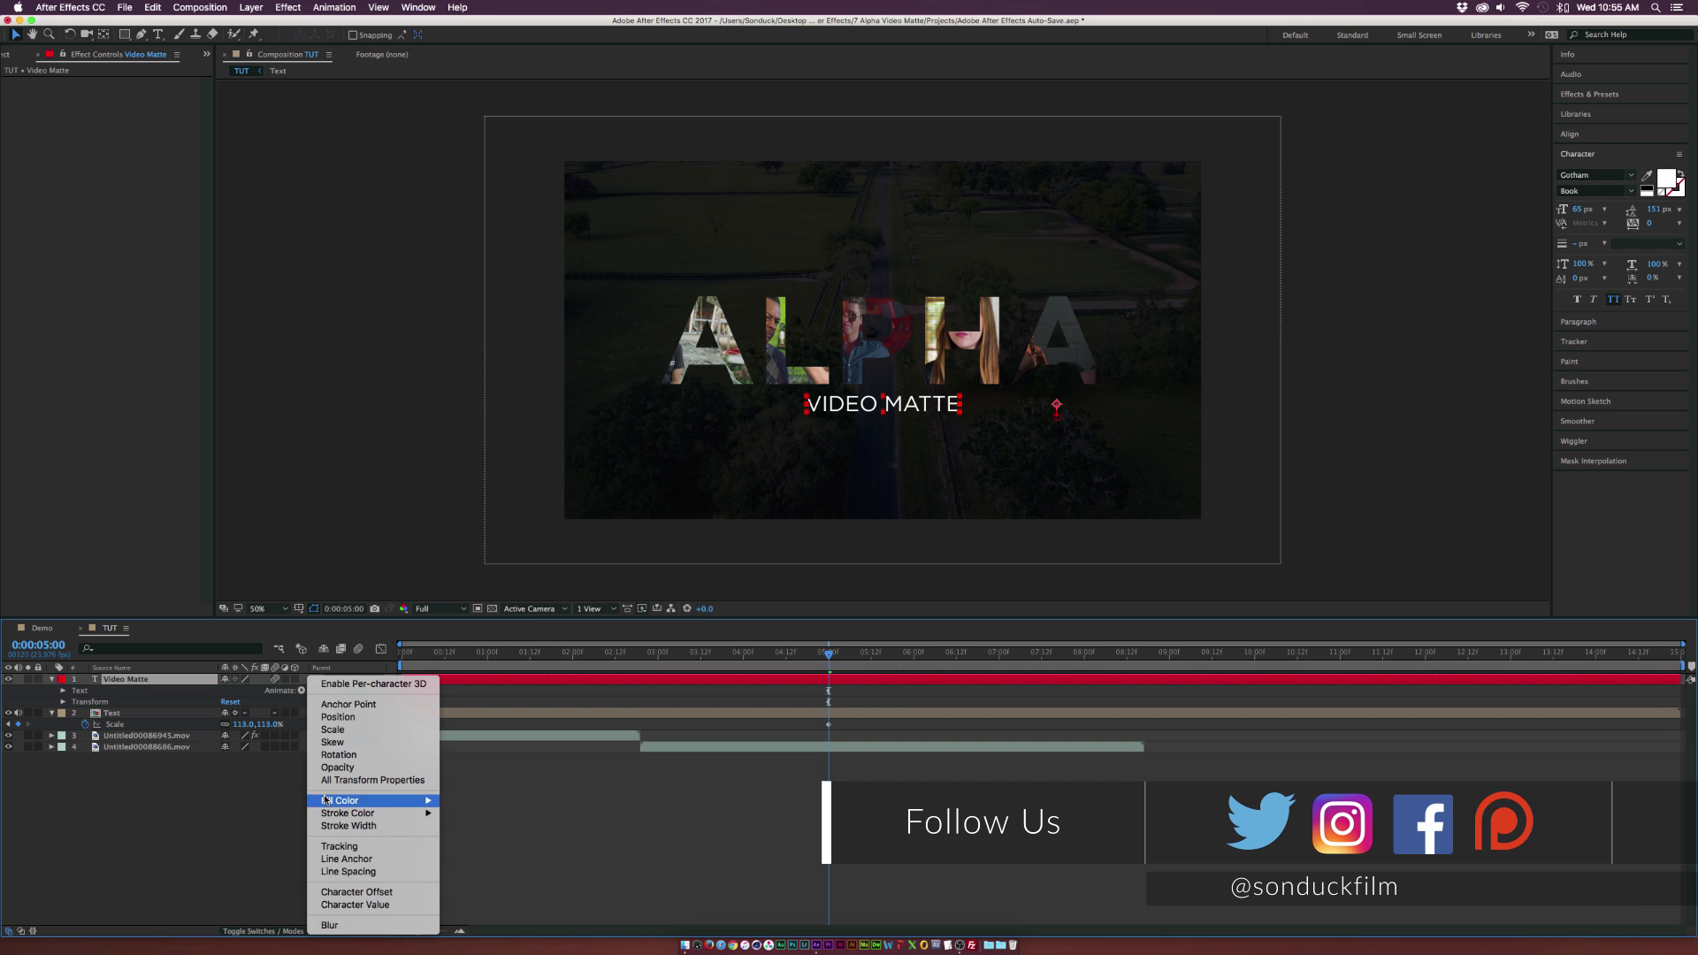
pyautogui.click(332, 846)
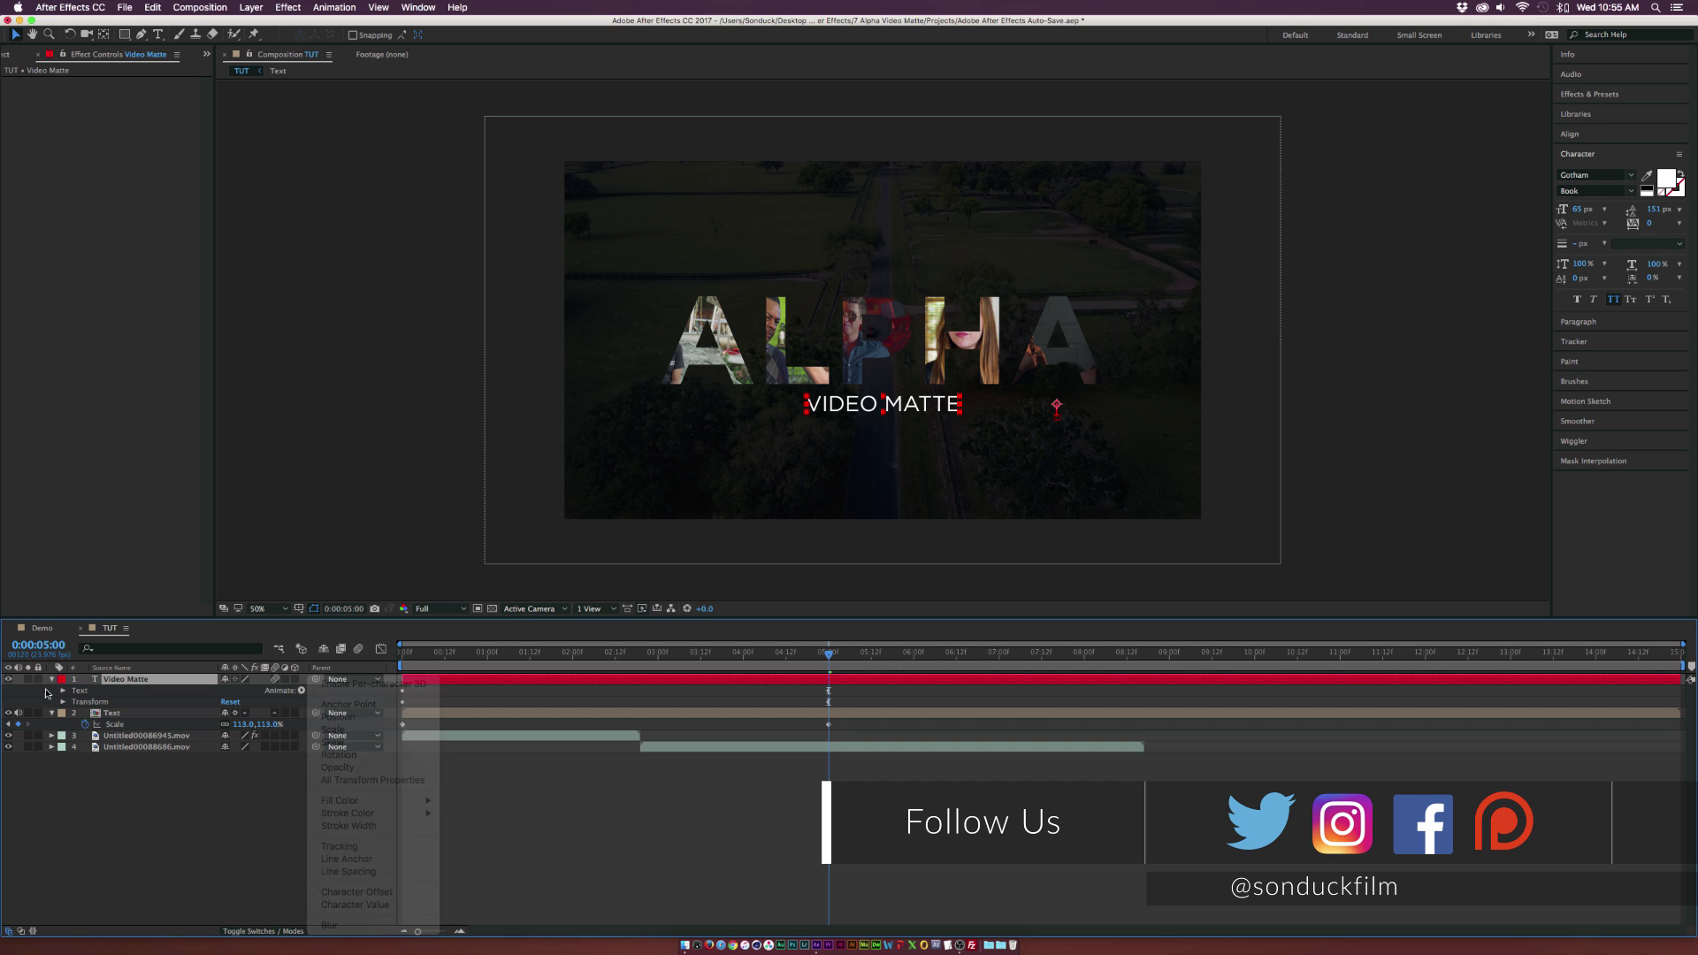
pyautogui.click(63, 691)
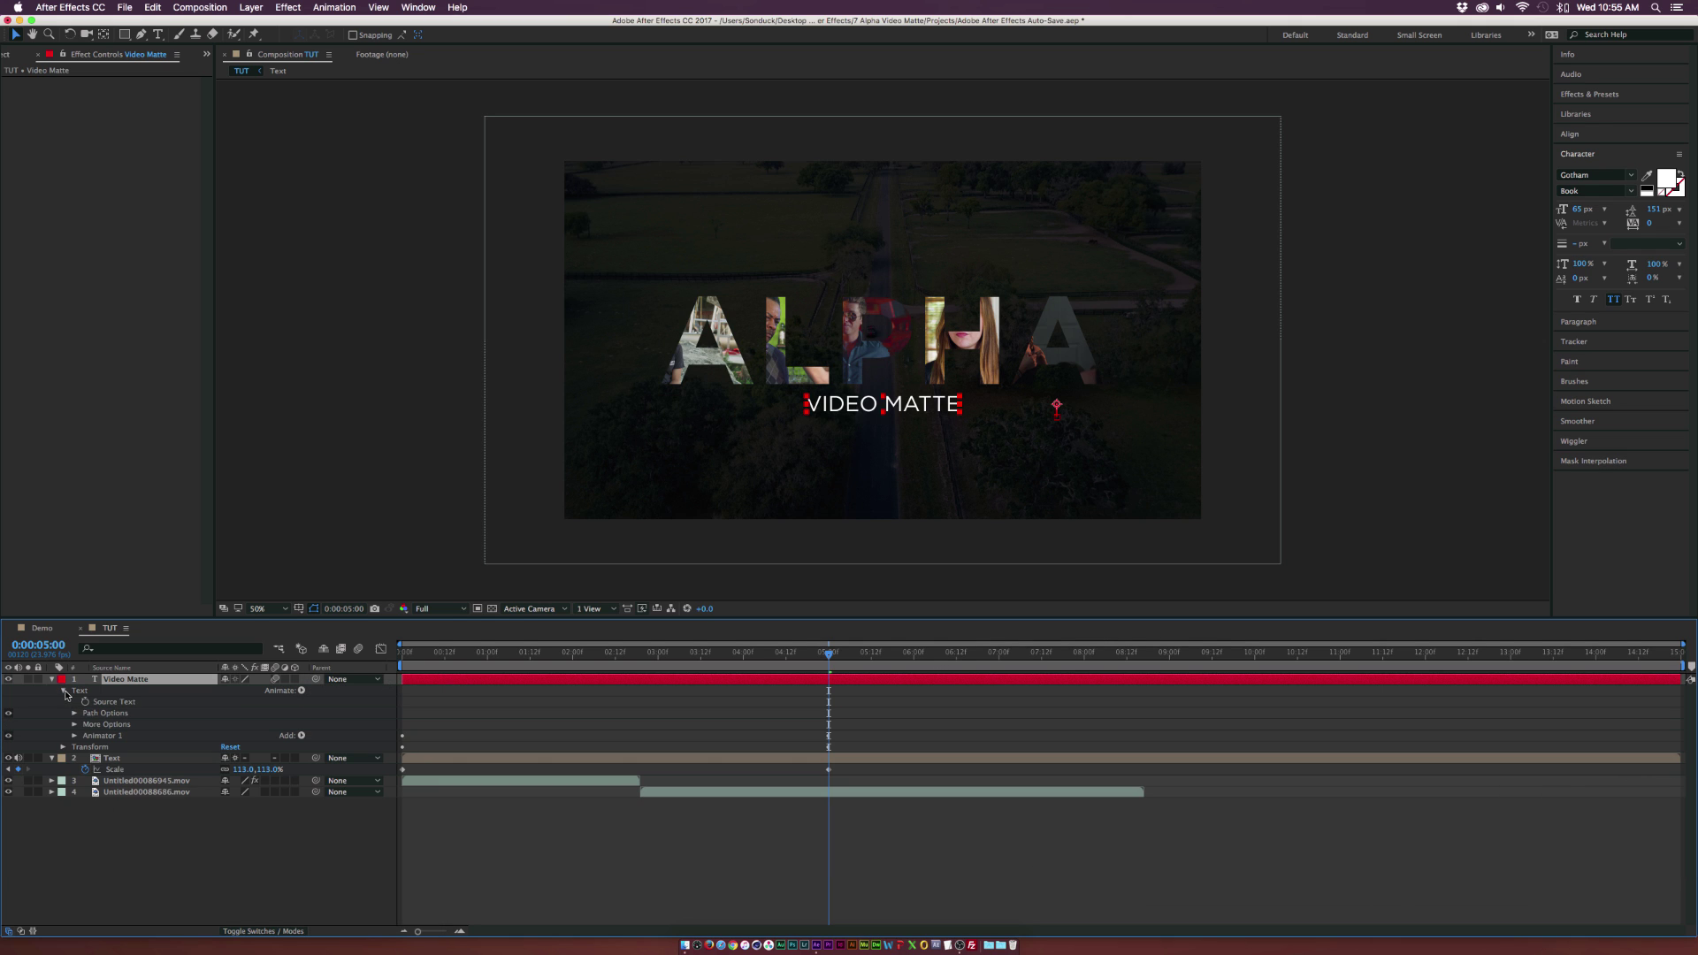
pyautogui.click(77, 736)
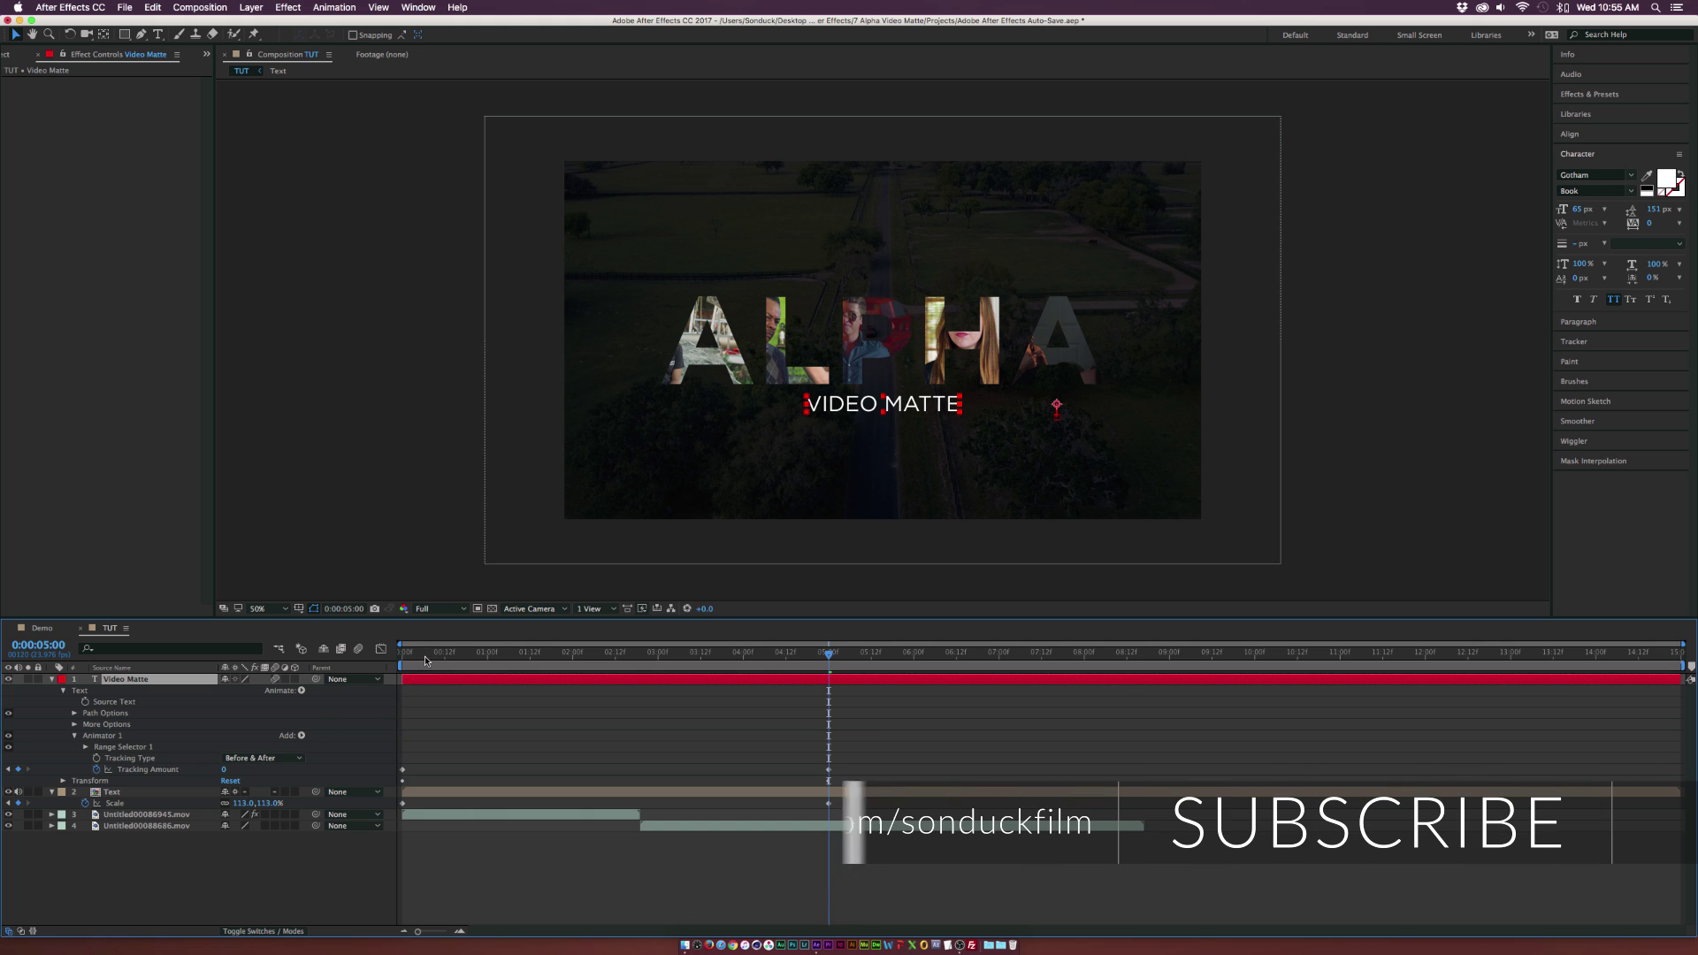
pyautogui.press('Home')
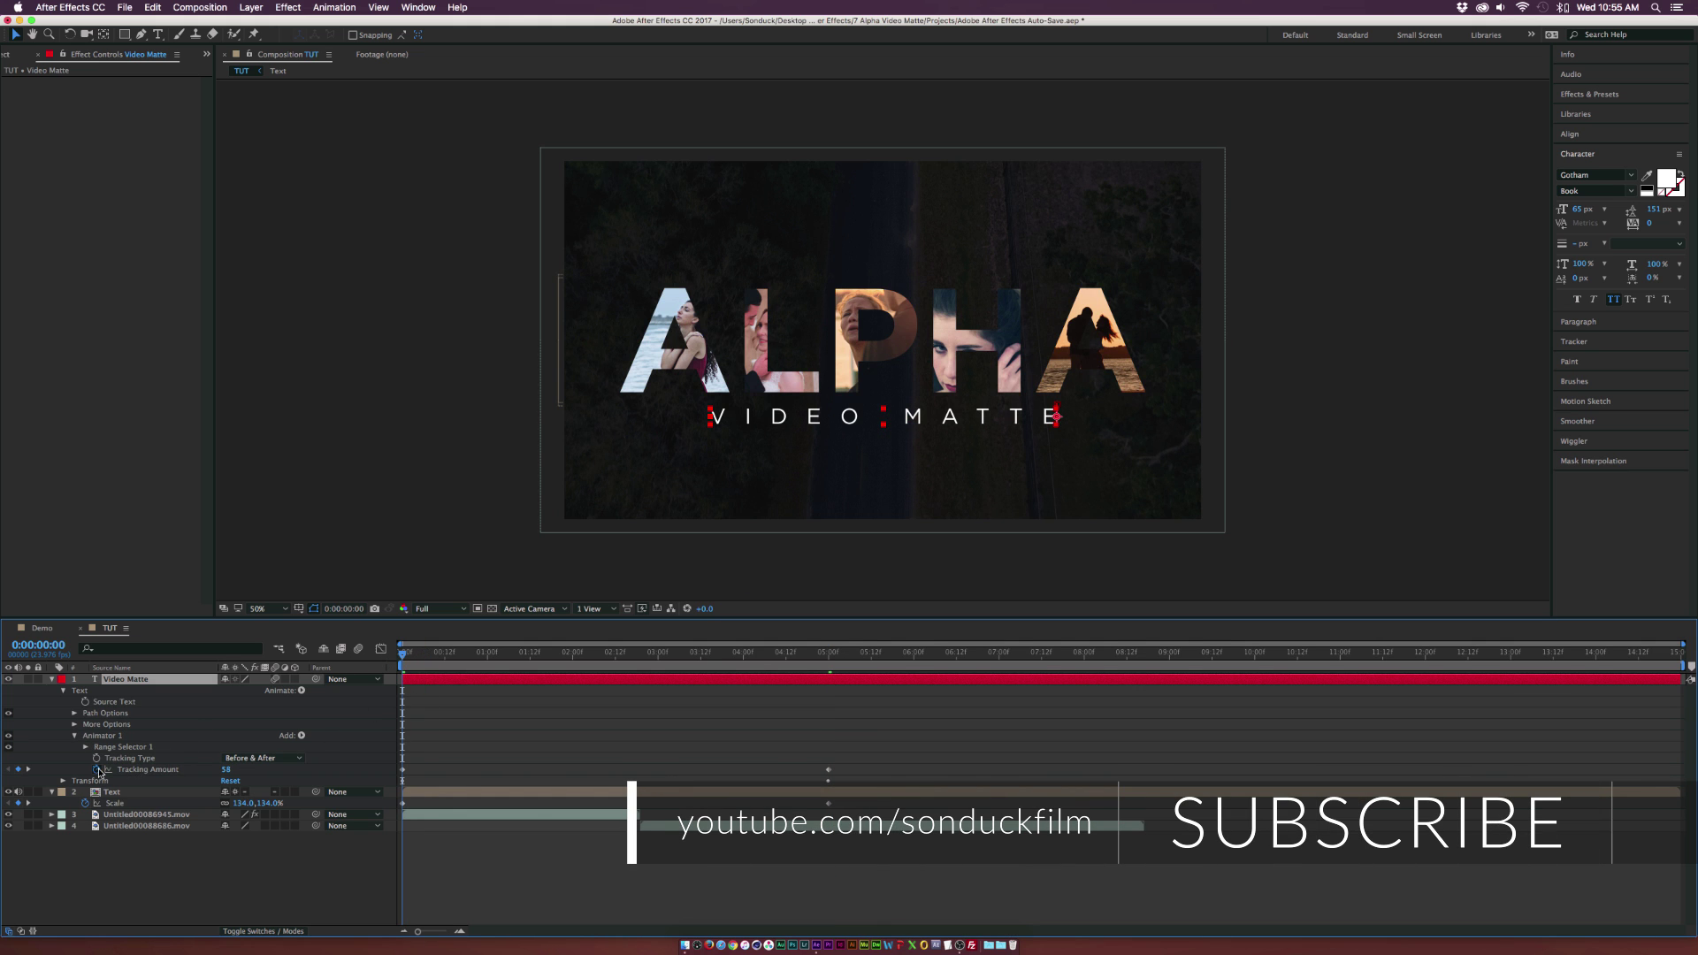
pyautogui.click(829, 653)
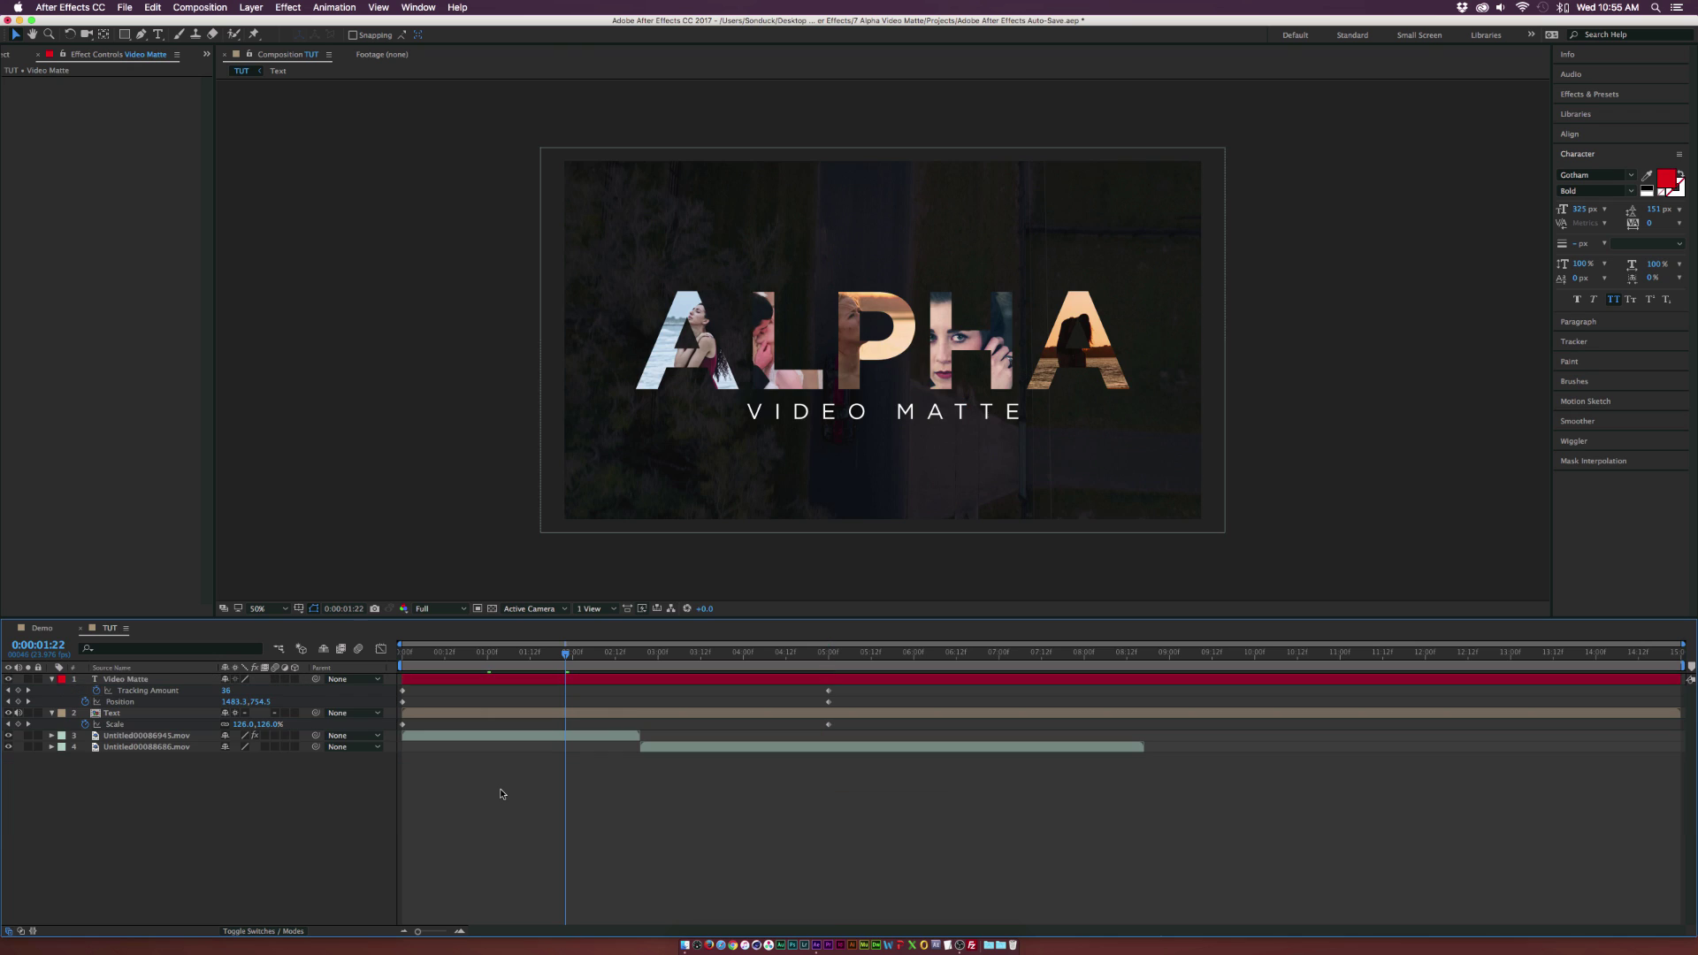
# Step: Find Demo.mov in Finder and play it in Quick Look
pyautogui.click(683, 946)
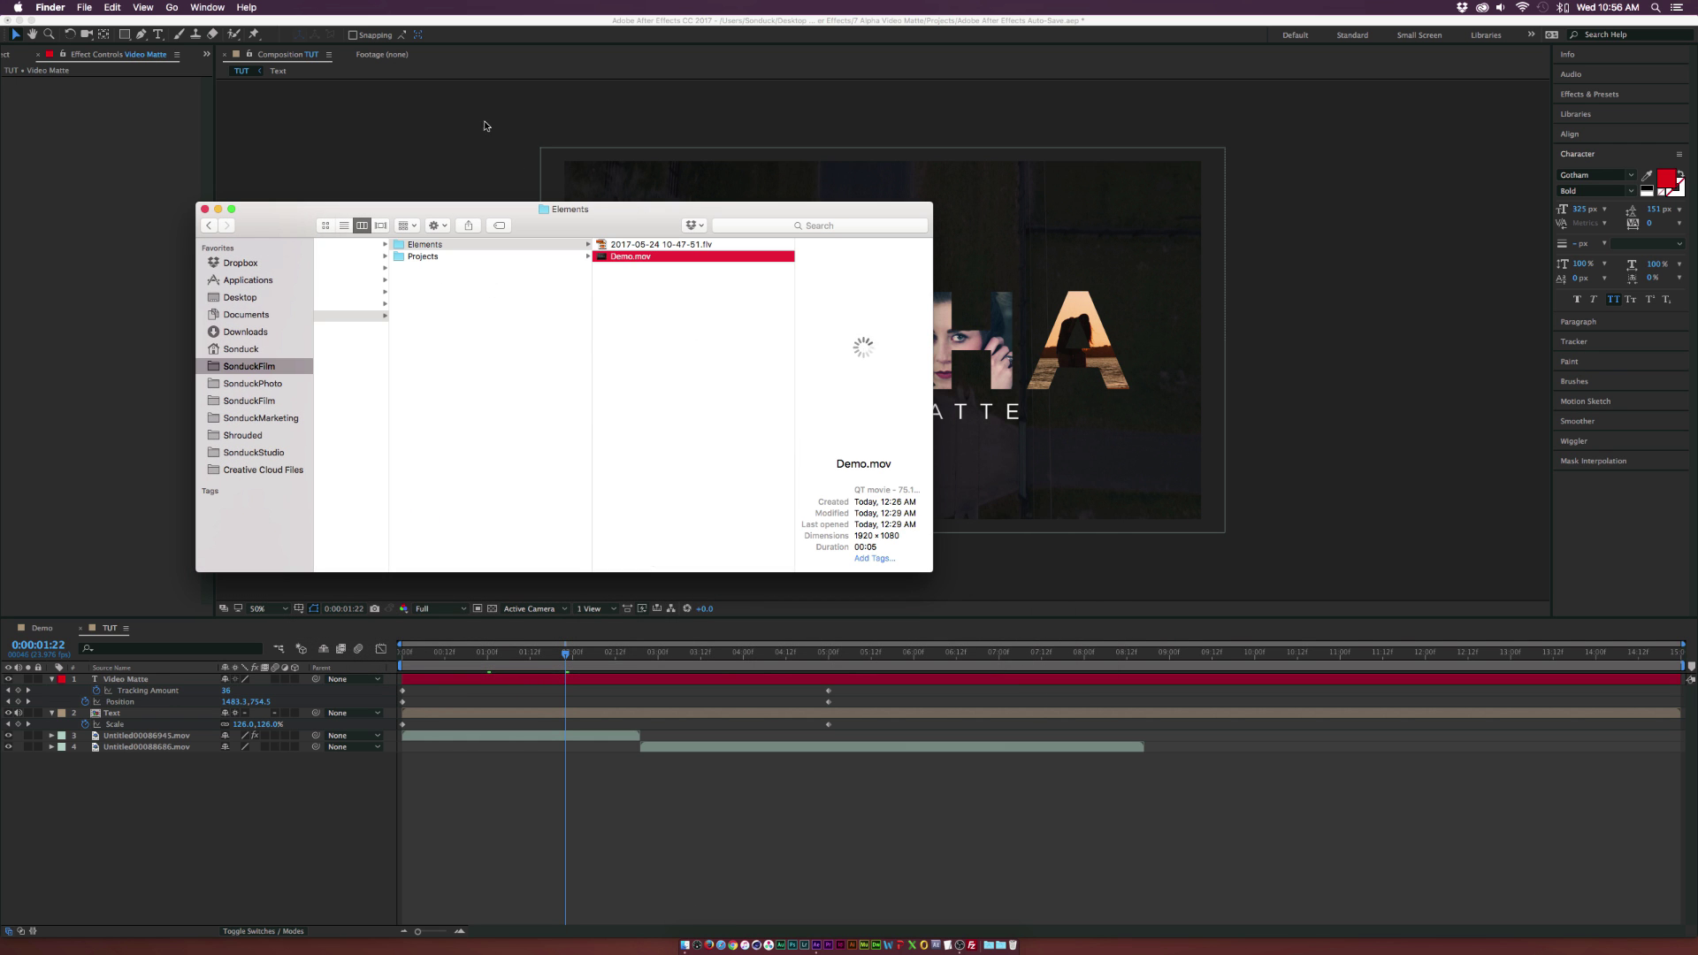
pyautogui.moveTo(642, 216); pyautogui.dragTo(604, 226)
pyautogui.press('space')
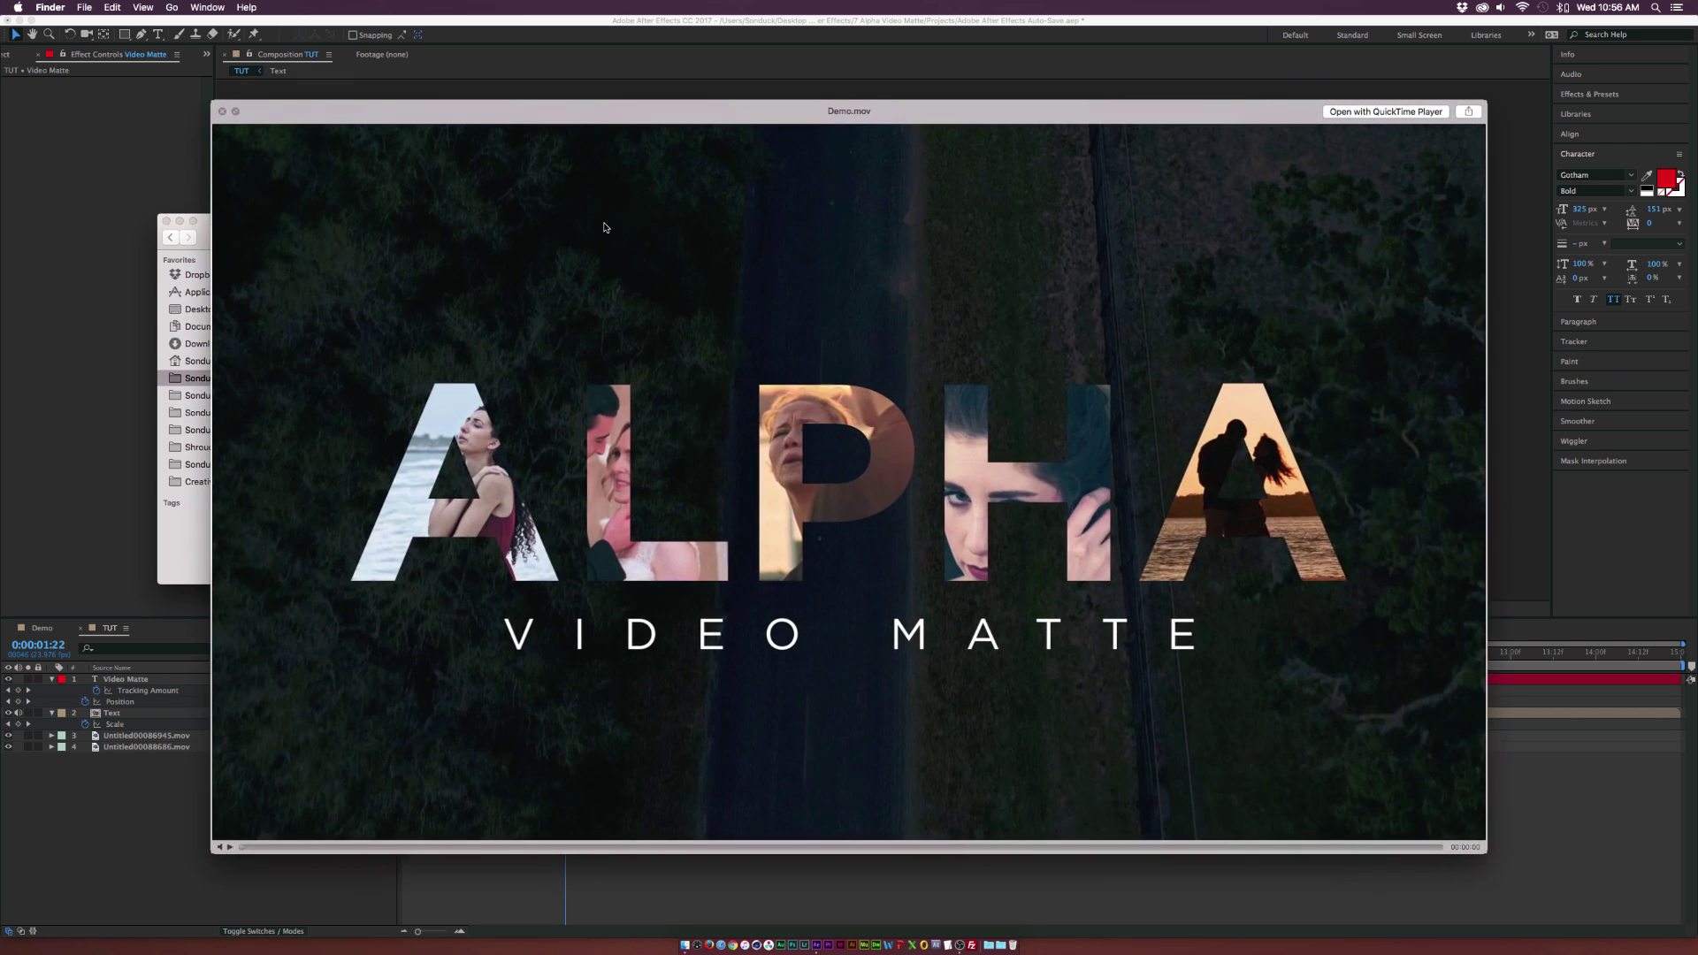